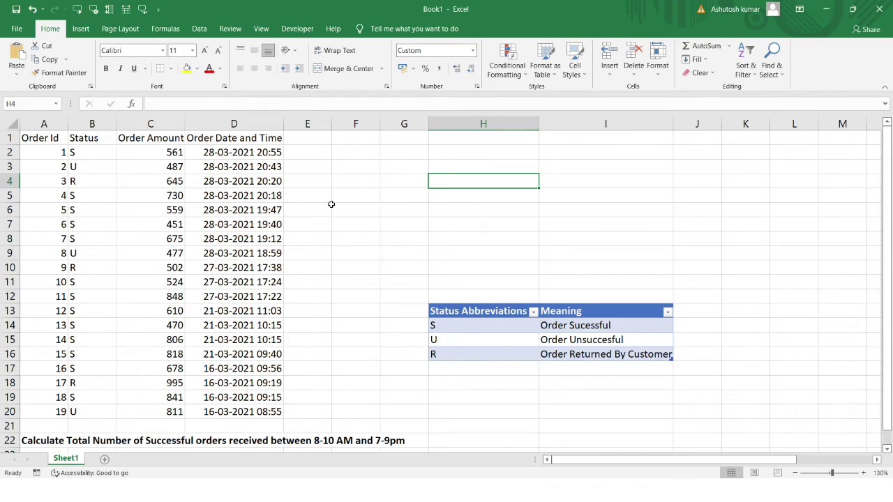
- Review the order table's Order Id, Status, Amount and Date-Time columns and the row 22 question
{"action": "left_click", "coordinate": [219, 167]}
{"action": "left_click_drag", "start_coordinate": [41, 138], "coordinate": [208, 383]}
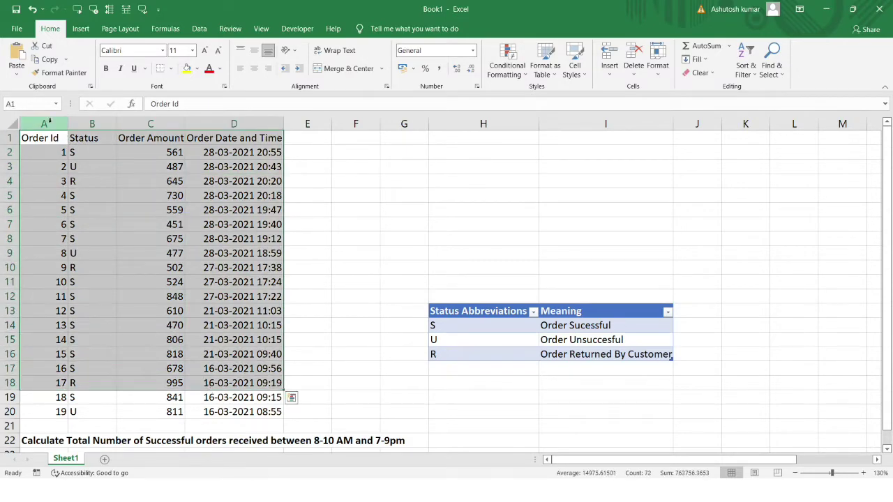
{"action": "left_click", "coordinate": [49, 123]}
{"action": "left_click", "coordinate": [102, 124]}
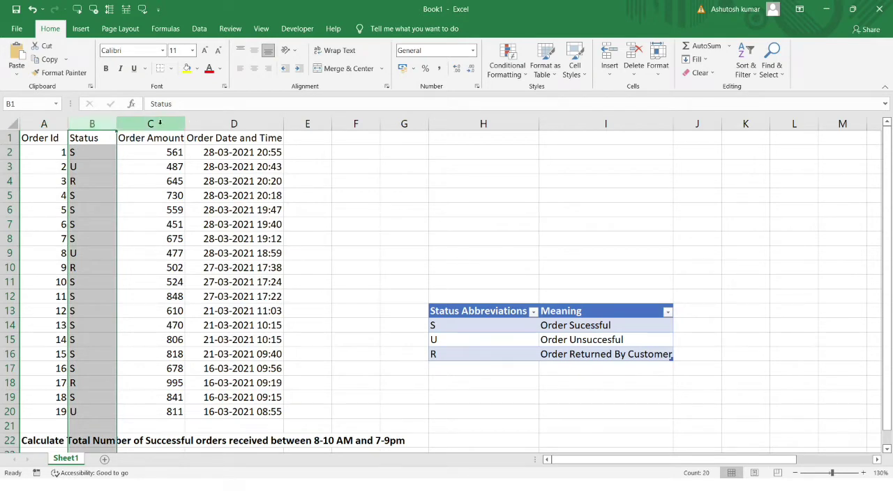
{"action": "left_click", "coordinate": [160, 123]}
{"action": "left_click", "coordinate": [202, 125]}
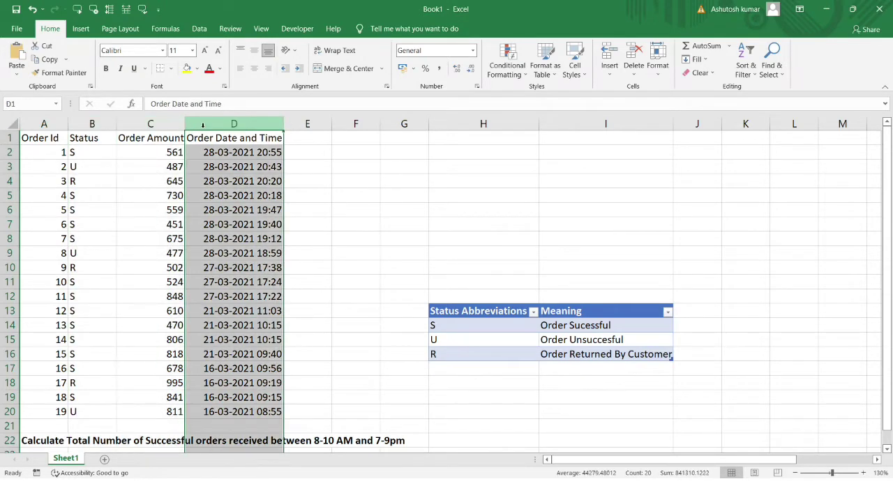
{"action": "left_click", "coordinate": [210, 139]}
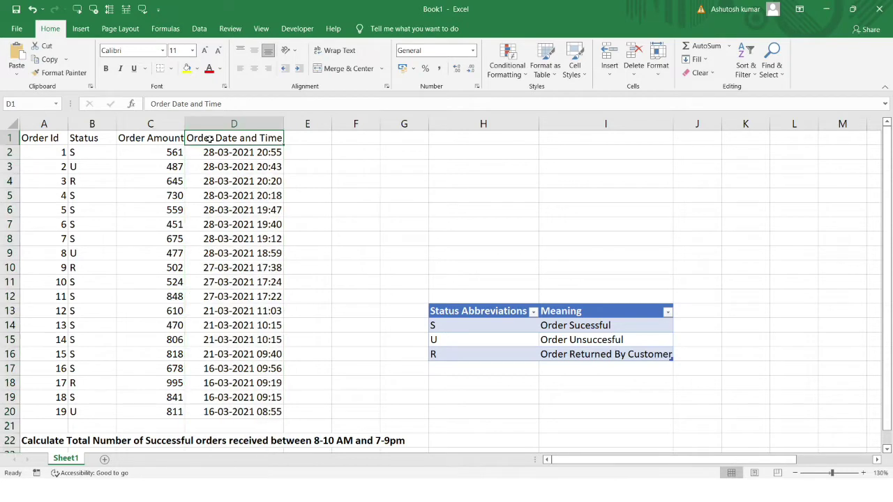
{"action": "left_click", "coordinate": [44, 440]}
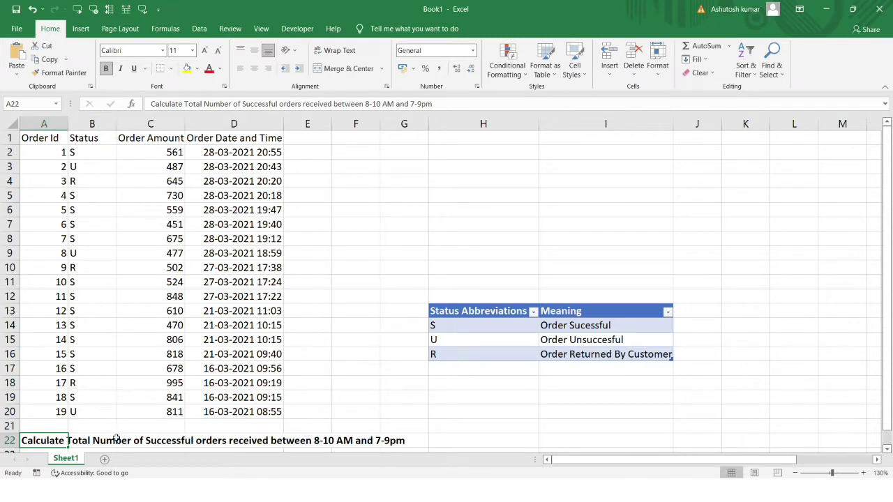
{"action": "left_click", "coordinate": [153, 441]}
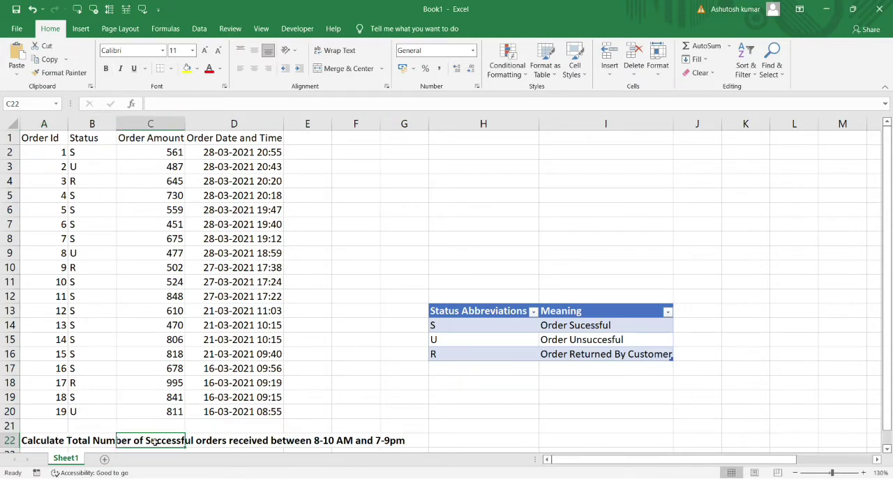
- Examine the Status values B1:B20 and the S/R status legend table
{"action": "left_click", "coordinate": [81, 124]}
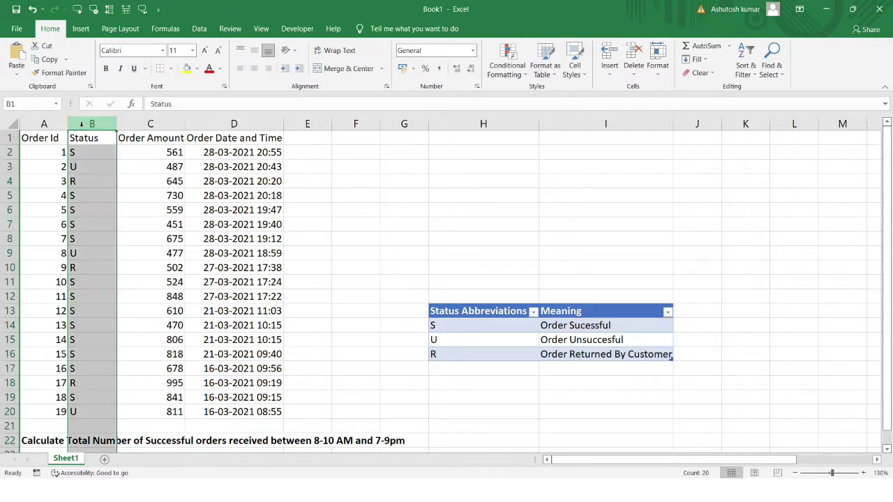
{"action": "left_click", "coordinate": [481, 327]}
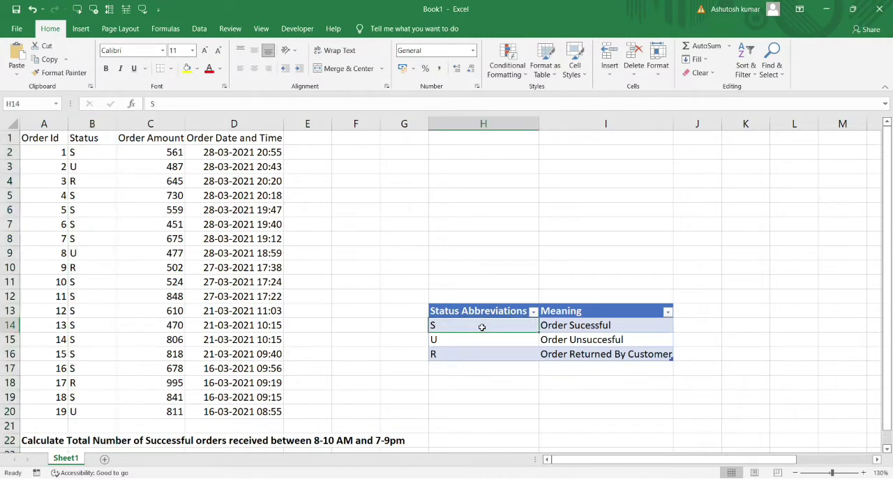
{"action": "left_click", "coordinate": [494, 350]}
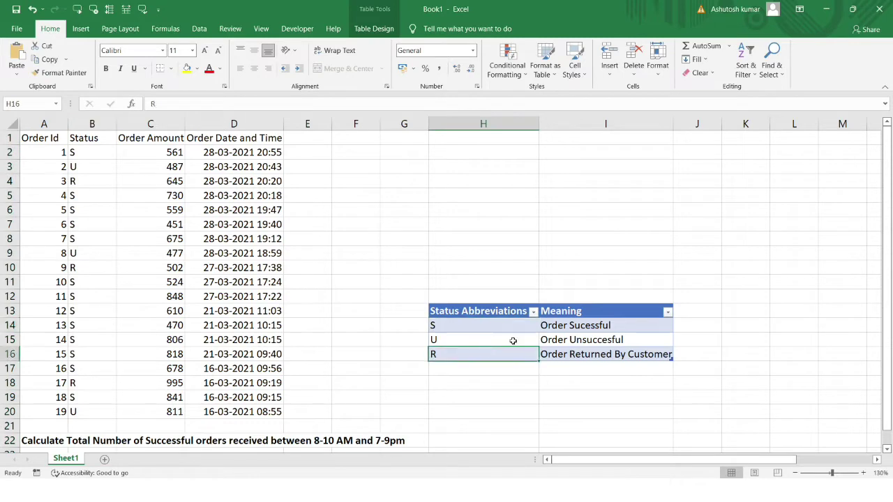
{"action": "left_click", "coordinate": [543, 340]}
{"action": "key", "text": "ctrl+a"}
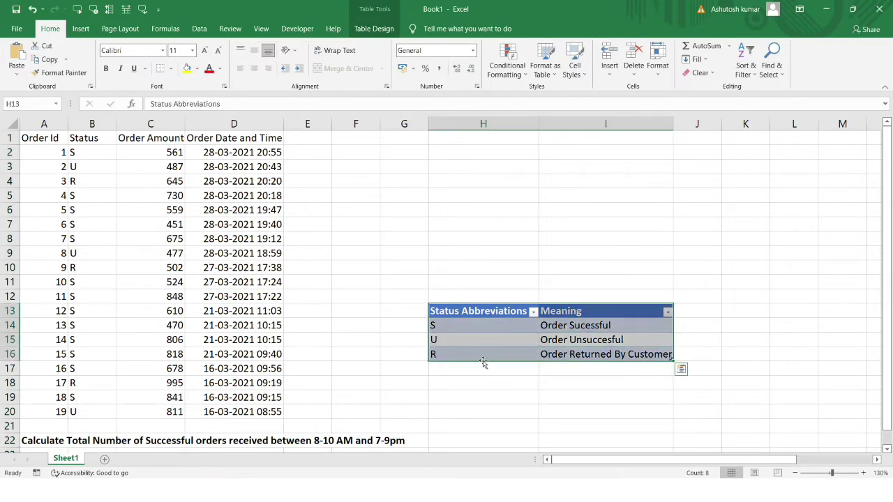
{"action": "left_click", "coordinate": [552, 404]}
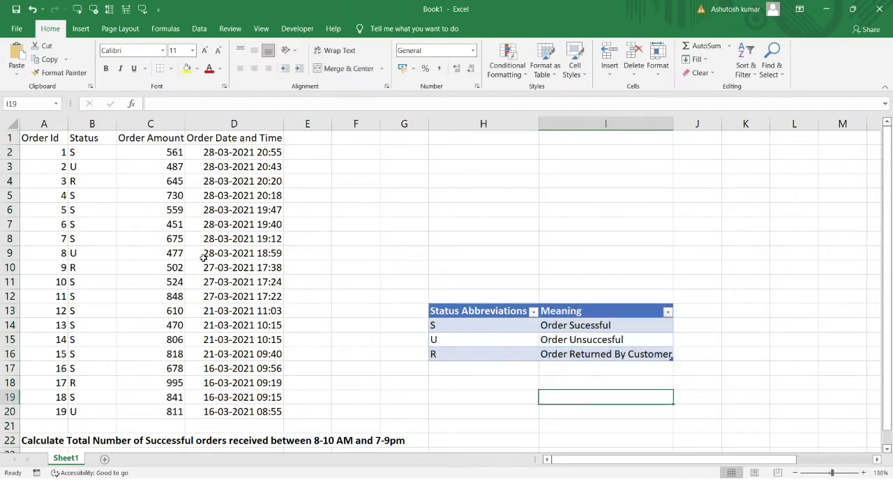
{"action": "left_click_drag", "start_coordinate": [77, 142], "coordinate": [77, 412]}
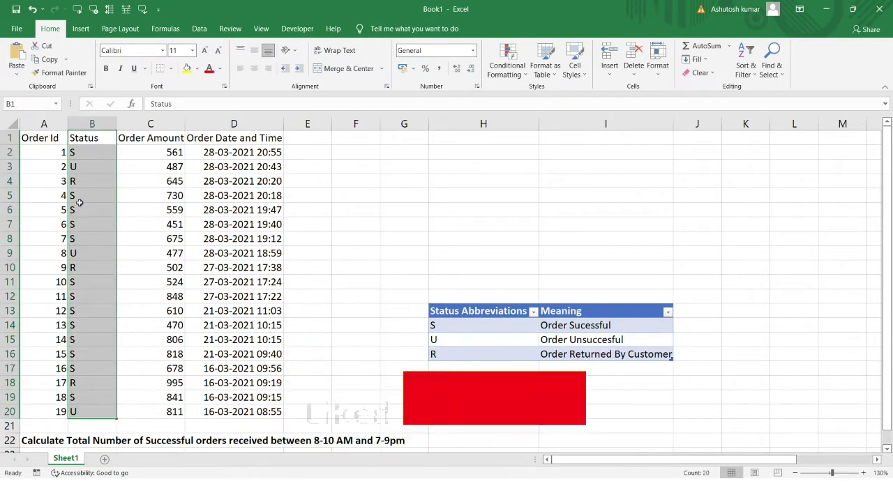
{"action": "left_click", "coordinate": [80, 204]}
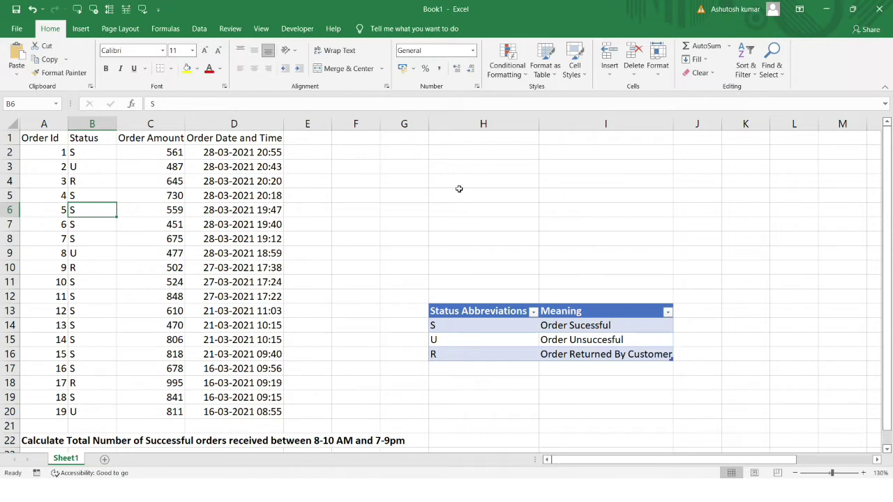
- Enter the header 'Status' in G5, with S in G6 and G7
{"action": "left_click", "coordinate": [408, 194]}
{"action": "type", "text": "Status"}
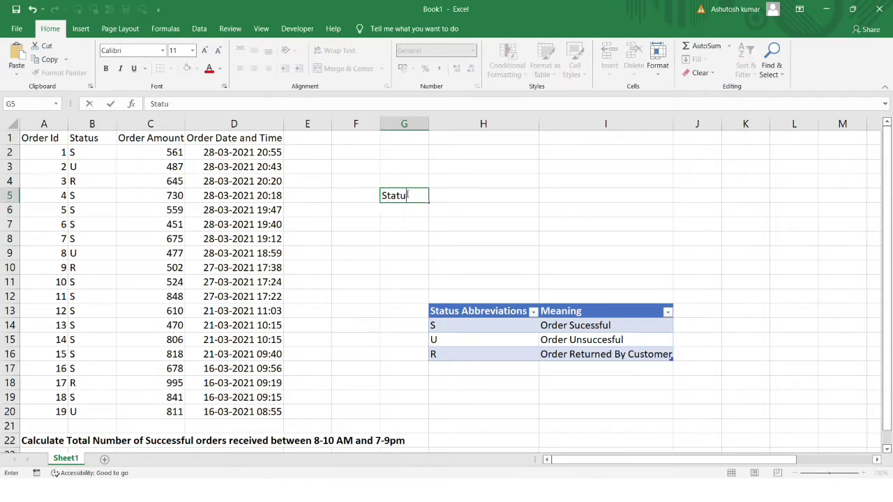
{"action": "key", "text": "Return"}
{"action": "type", "text": "Su"}
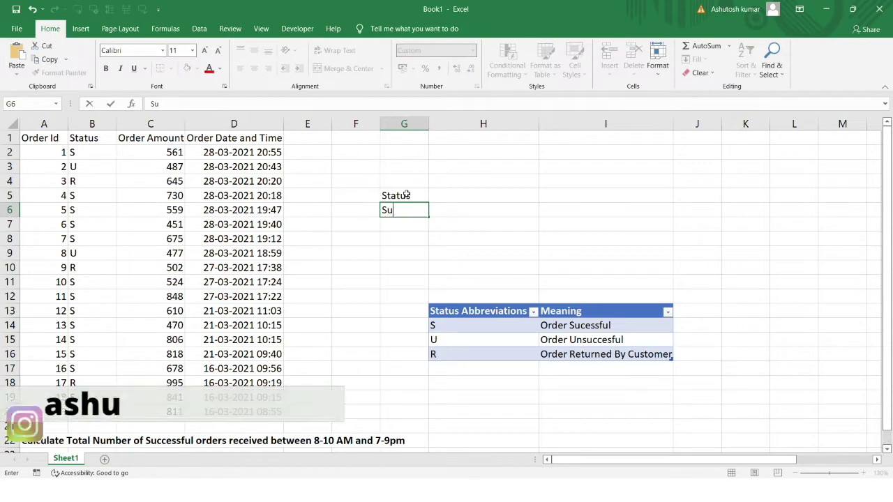
{"action": "key", "text": "BackSpace"}
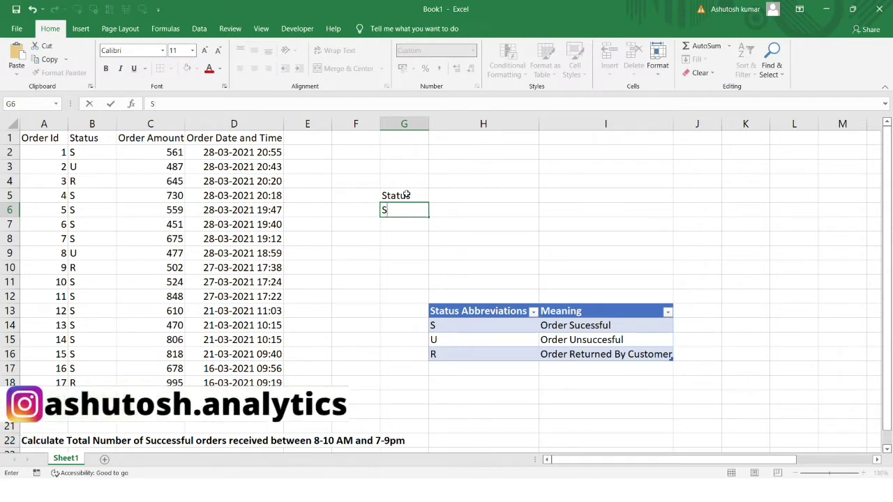
{"action": "key", "text": "Return"}
{"action": "type", "text": "s"}
{"action": "type", "text": "S"}
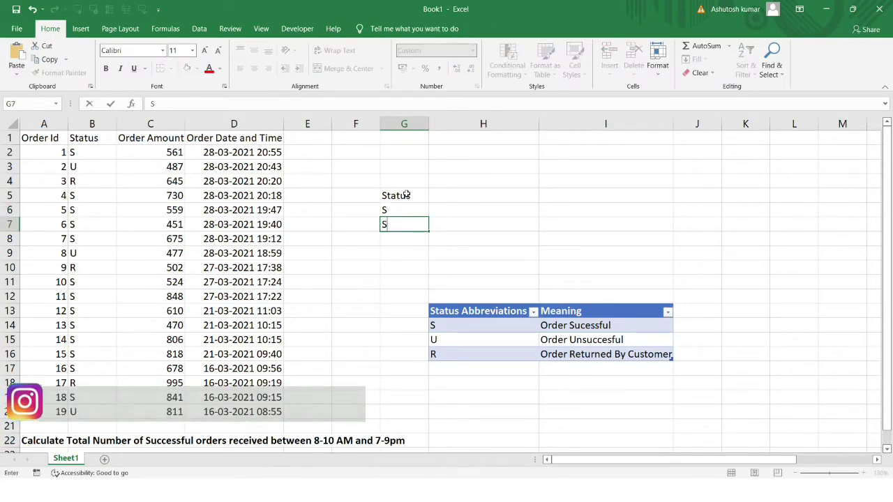
{"action": "left_click", "coordinate": [446, 196]}
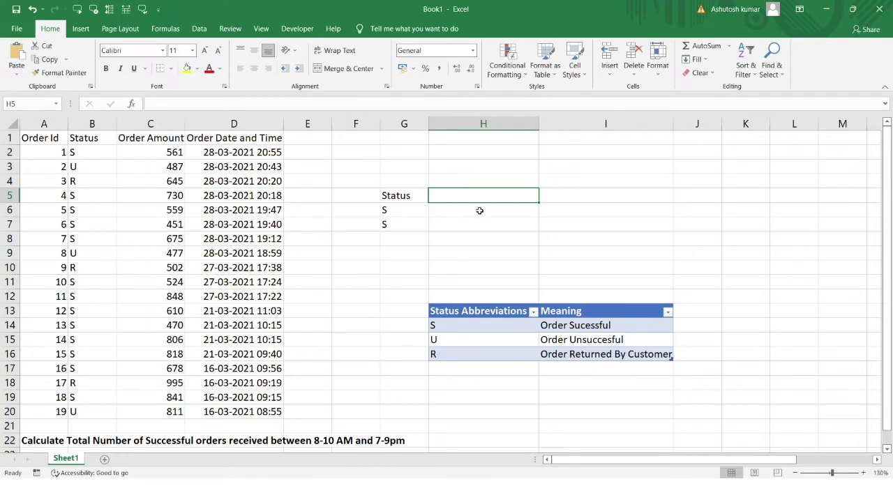
- Type the headers 'Greater Than' in H5 and 'Less Than' in I5
{"action": "type", "text": "gREATER"}
{"action": "key", "text": "BackSpace"}
{"action": "key", "text": "BackSpace"}
{"action": "key", "text": "BackSpace"}
{"action": "key", "text": "BackSpace"}
{"action": "key", "text": "BackSpace"}
{"action": "key", "text": "BackSpace"}
{"action": "key", "text": "BackSpace"}
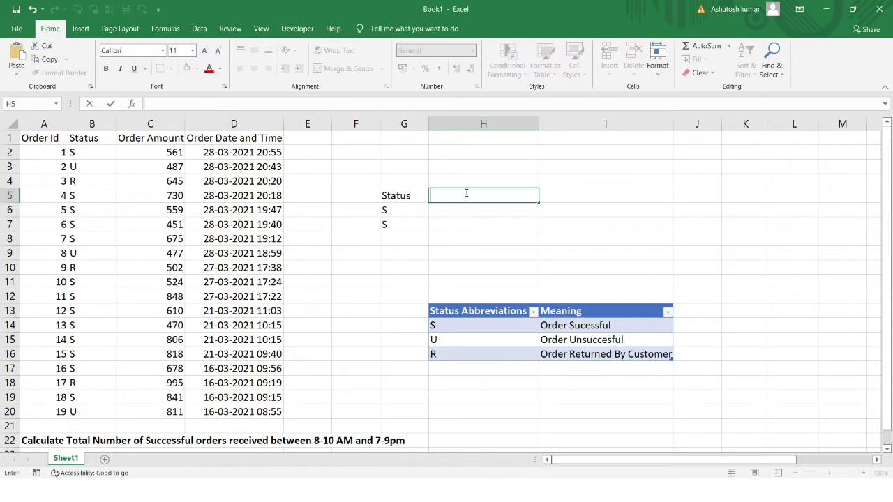
{"action": "type", "text": "Greater Than"}
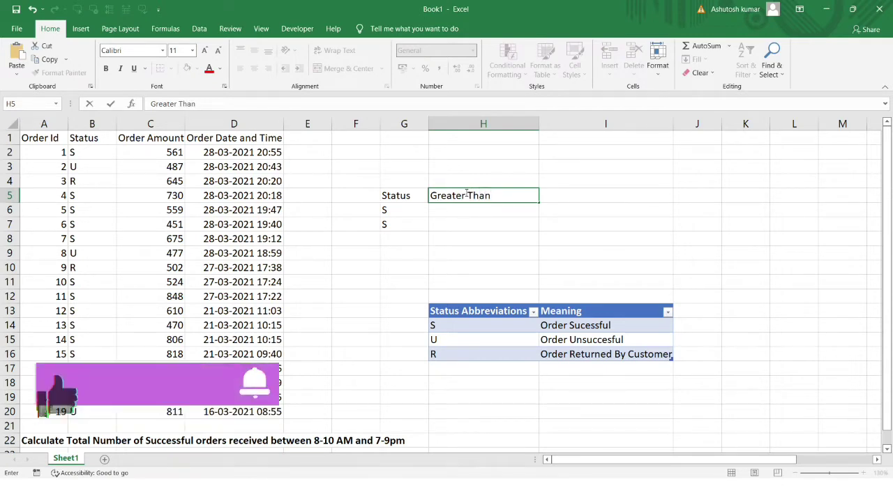
{"action": "left_click", "coordinate": [578, 199]}
{"action": "type", "text": "Less T"}
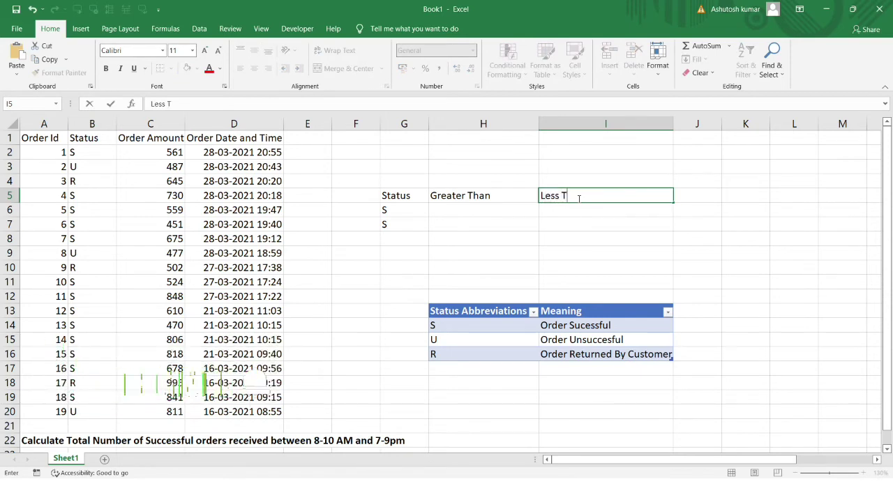
{"action": "type", "text": "hank"}
{"action": "key", "text": "BackSpace"}
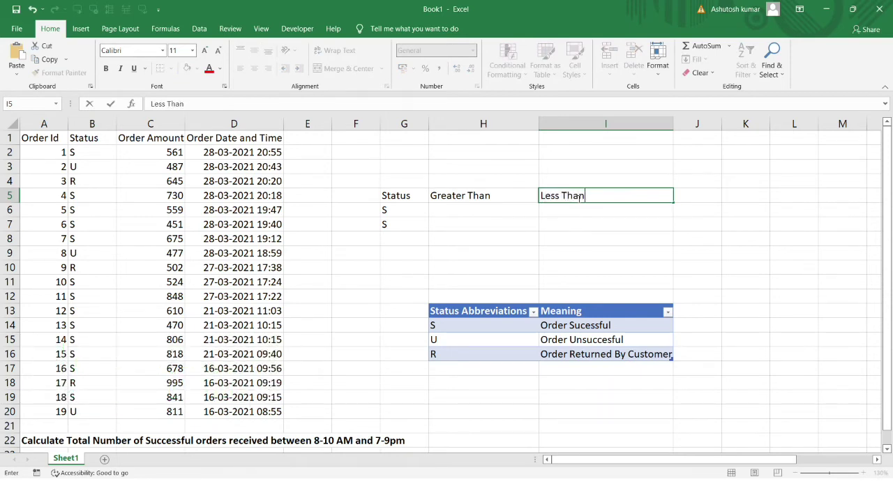
{"action": "left_click", "coordinate": [512, 210]}
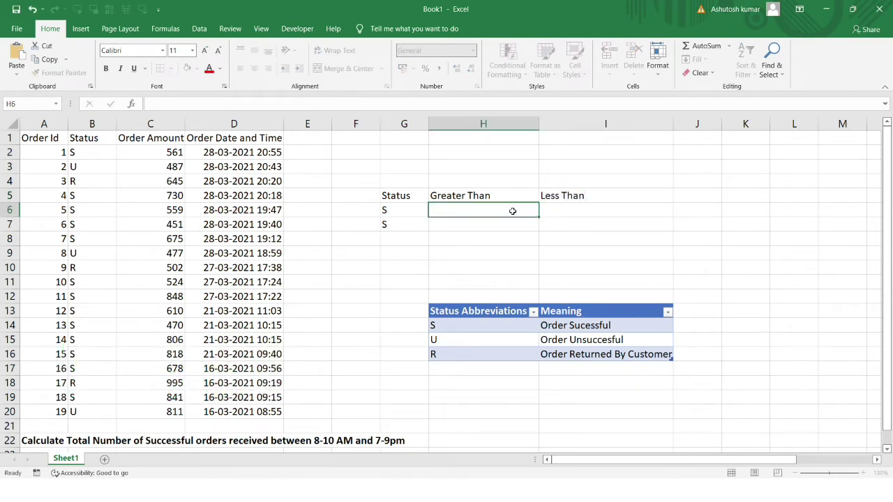
{"action": "left_click", "coordinate": [309, 443]}
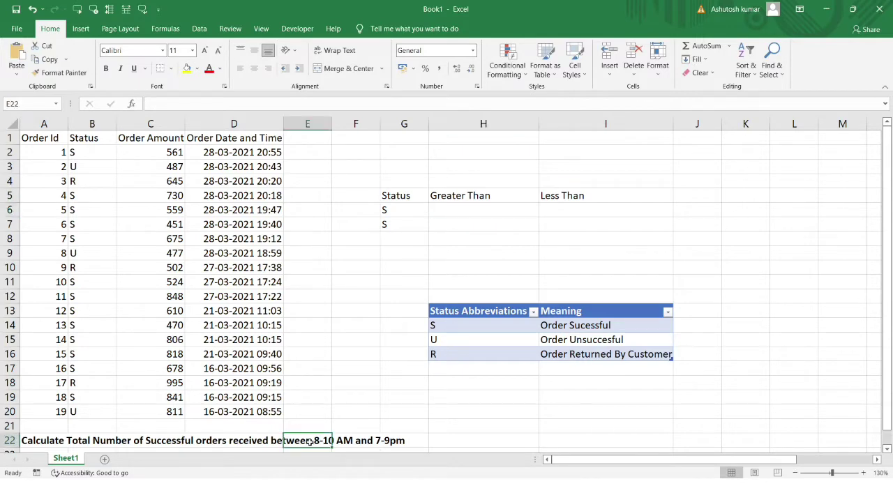
{"action": "left_click", "coordinate": [358, 297]}
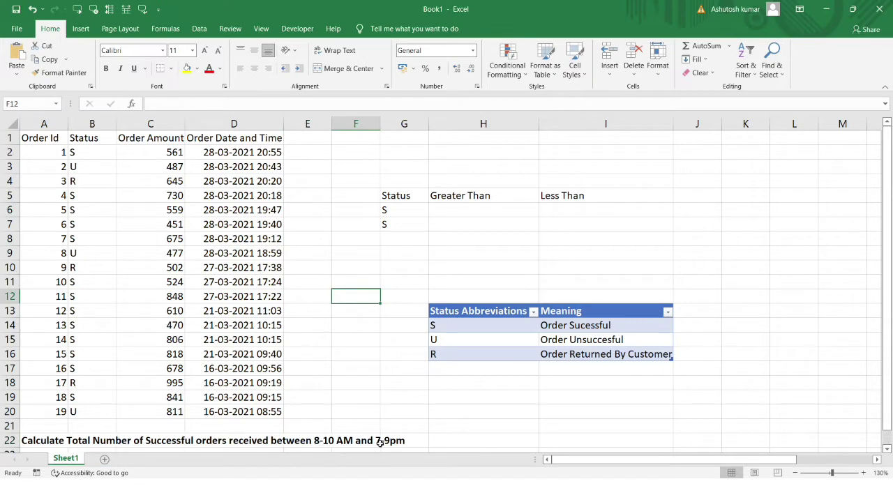
{"action": "left_click", "coordinate": [467, 210]}
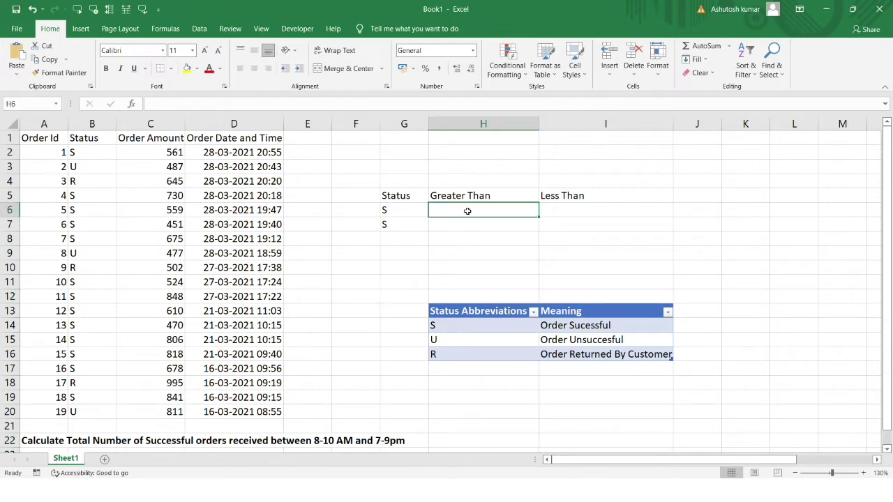
{"action": "left_click", "coordinate": [240, 138]}
{"action": "key", "text": "ctrl+space"}
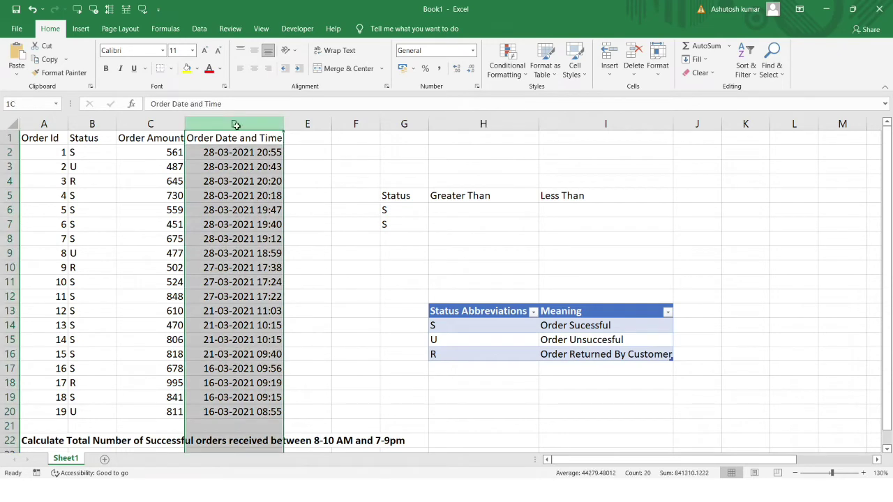
{"action": "left_click", "coordinate": [257, 138]}
{"action": "left_click", "coordinate": [272, 154]}
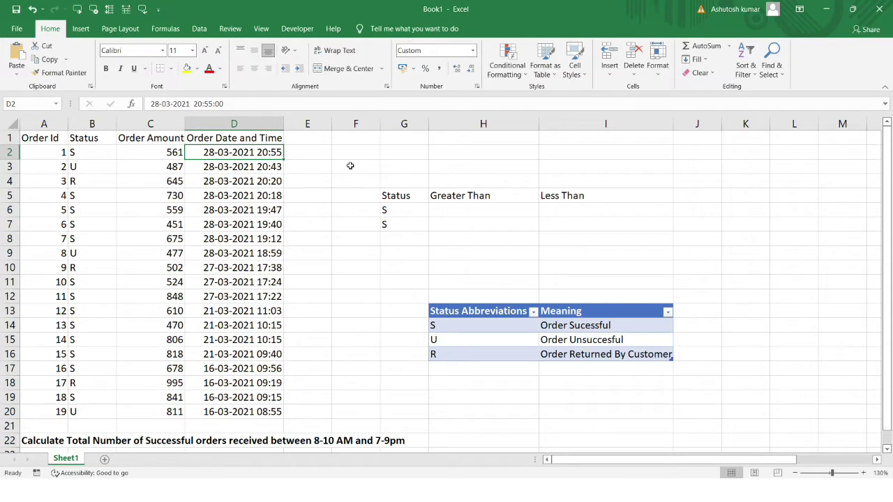
{"action": "left_click", "coordinate": [466, 215]}
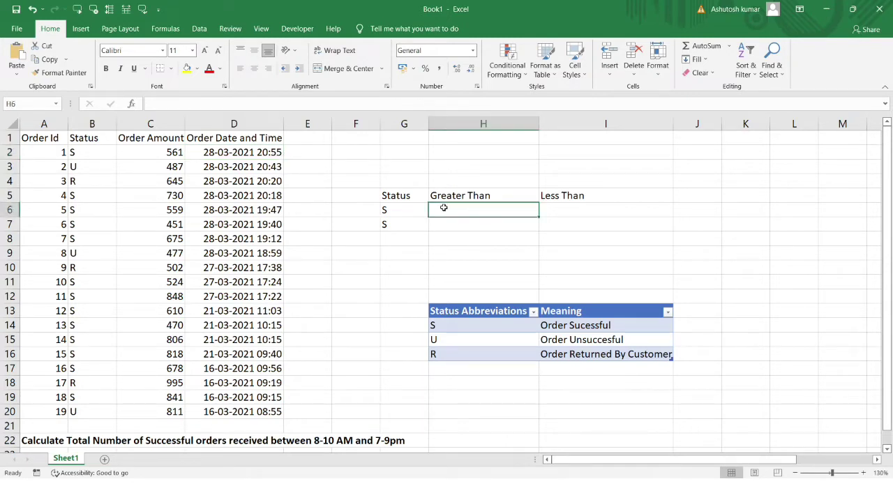
{"action": "double_click", "coordinate": [349, 195]}
- Enter 'Range' in F5, '8 am to 10 am' in F6 and '7 pm to 9 pm' in F7, autofitting column F
{"action": "type", "text": "Range"}
{"action": "key", "text": "Return"}
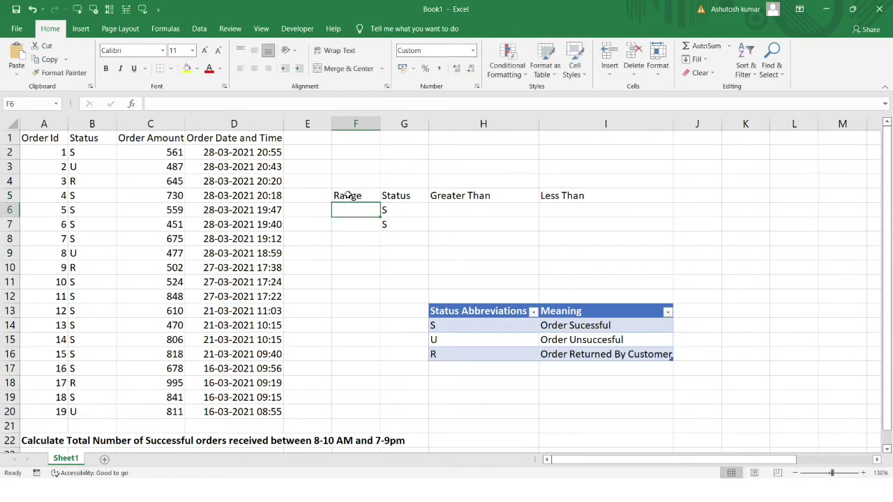
{"action": "type", "text": "8 am "}
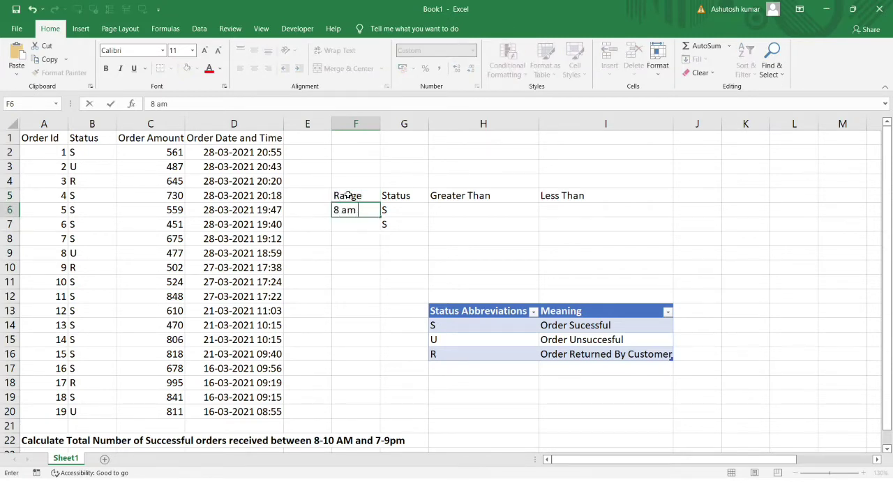
{"action": "type", "text": "to 10 am"}
{"action": "key", "text": "Return"}
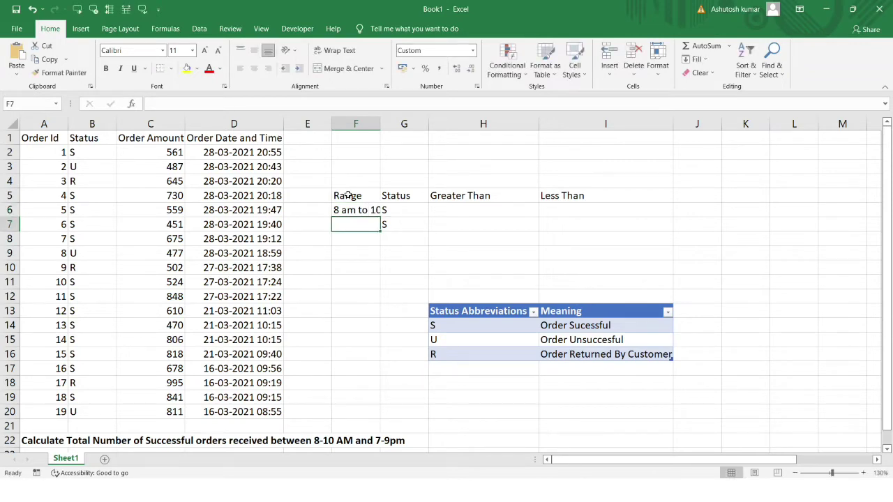
{"action": "double_click", "coordinate": [381, 124]}
{"action": "type", "text": "7 pm to"}
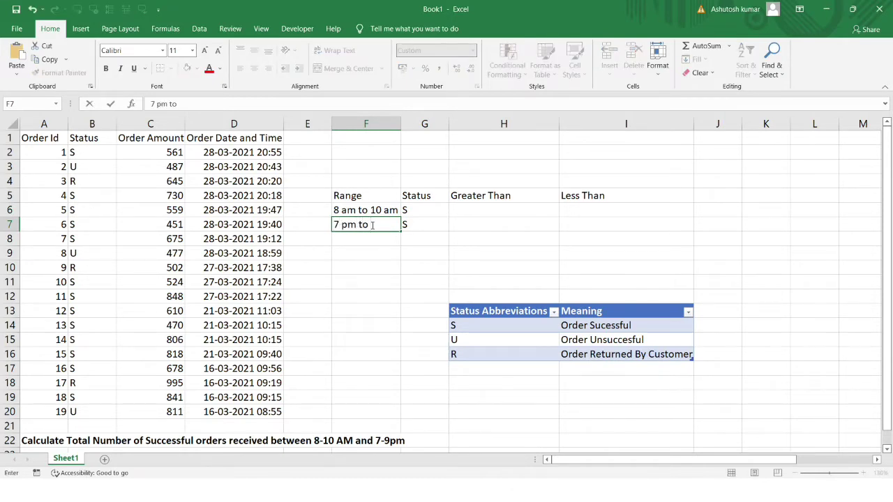
{"action": "type", "text": " 9 pm"}
{"action": "key", "text": "Return"}
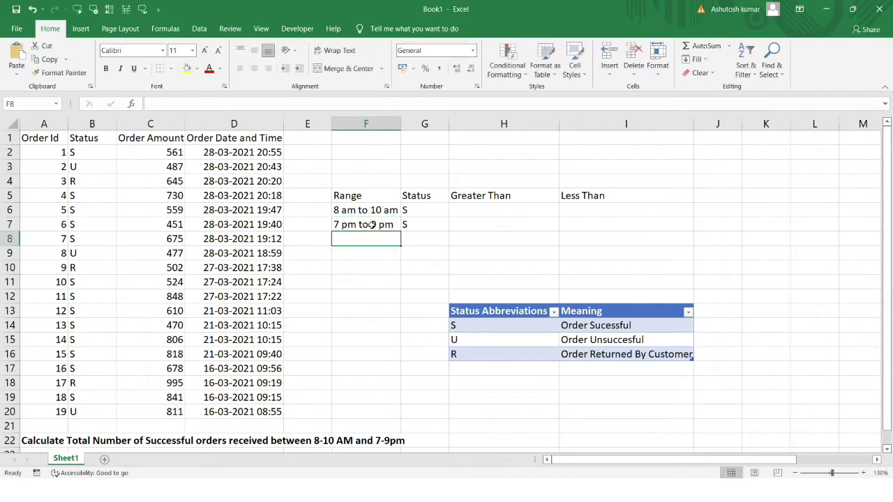
{"action": "left_click", "coordinate": [484, 207]}
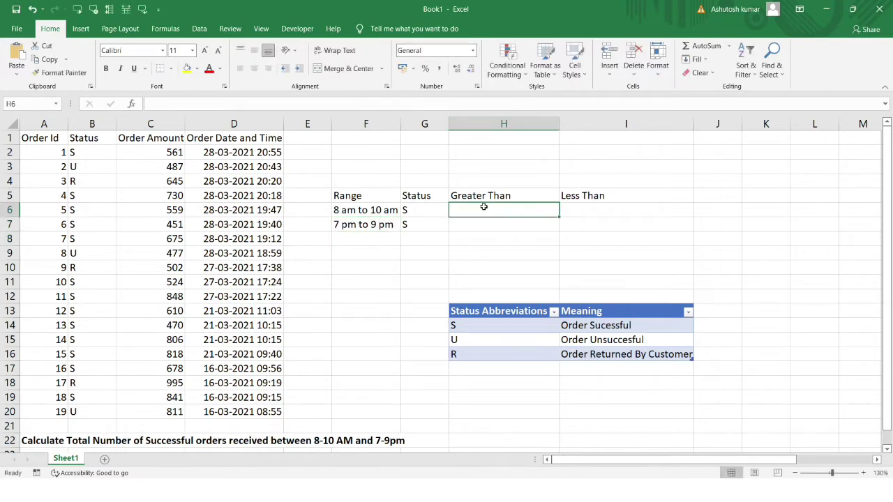
{"action": "left_click", "coordinate": [363, 211]}
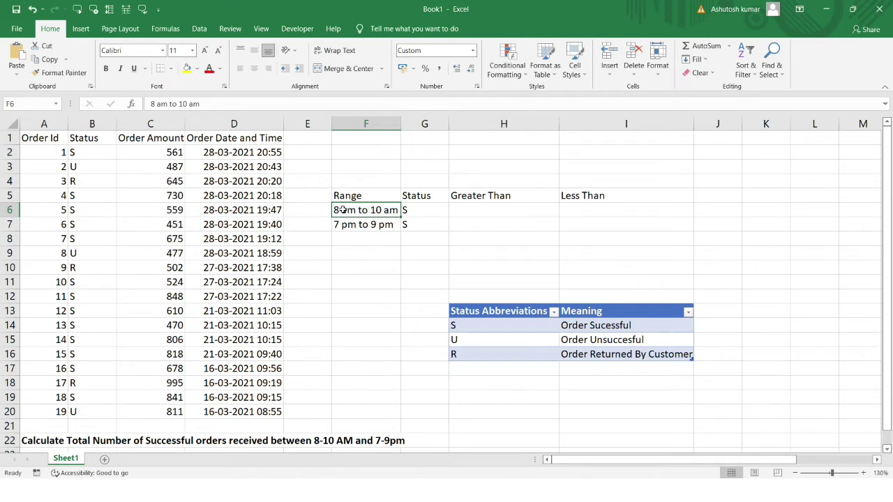
{"action": "left_click", "coordinate": [472, 206]}
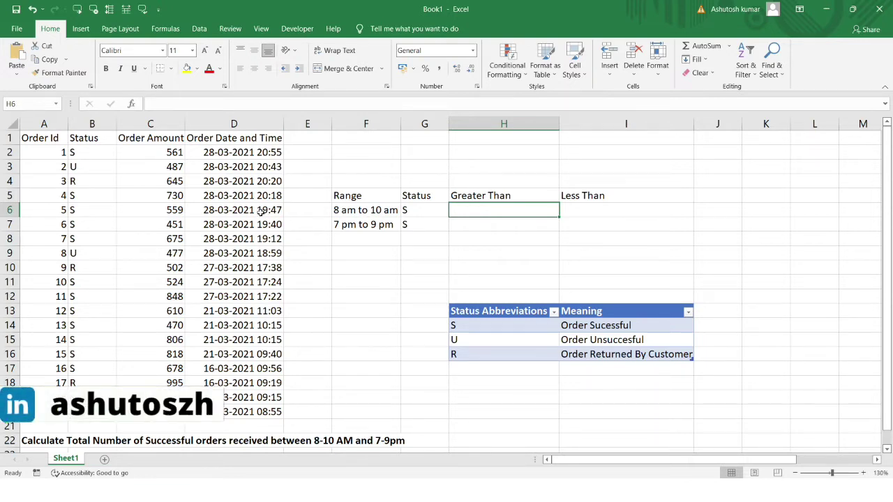
{"action": "left_click", "coordinate": [255, 126]}
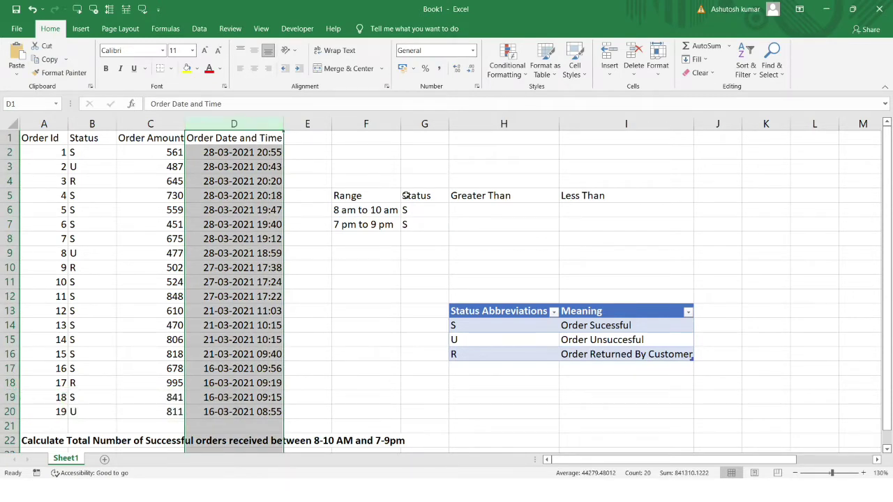
{"action": "left_click", "coordinate": [492, 206]}
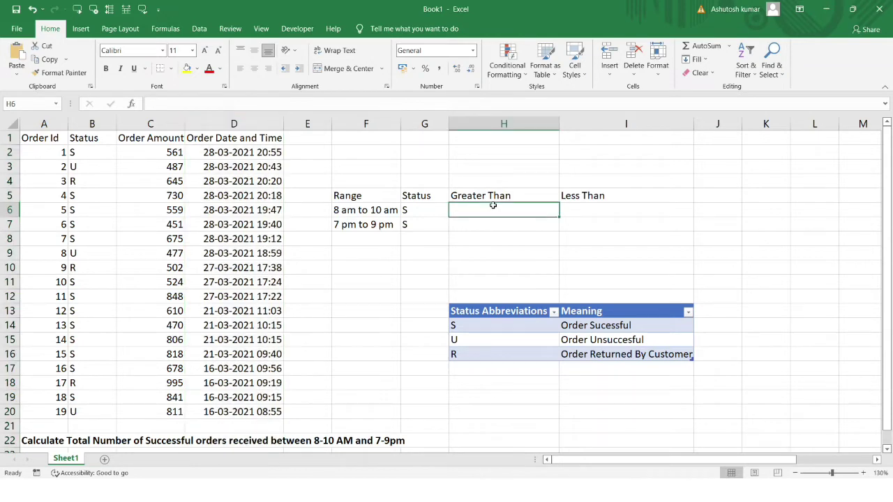
{"action": "double_click", "coordinate": [493, 209]}
- Enter =TIME(7,59,0) in H6 so it shows 7:59 AM
{"action": "type", "text": "time"}
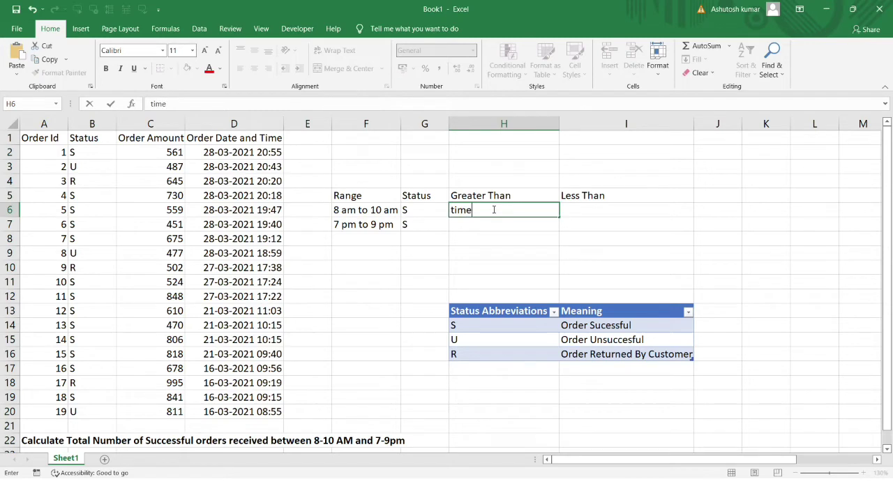
{"action": "key", "text": "BackSpace"}
{"action": "key", "text": "BackSpace"}
{"action": "key", "text": "BackSpace"}
{"action": "key", "text": "BackSpace"}
{"action": "type", "text": "=time("}
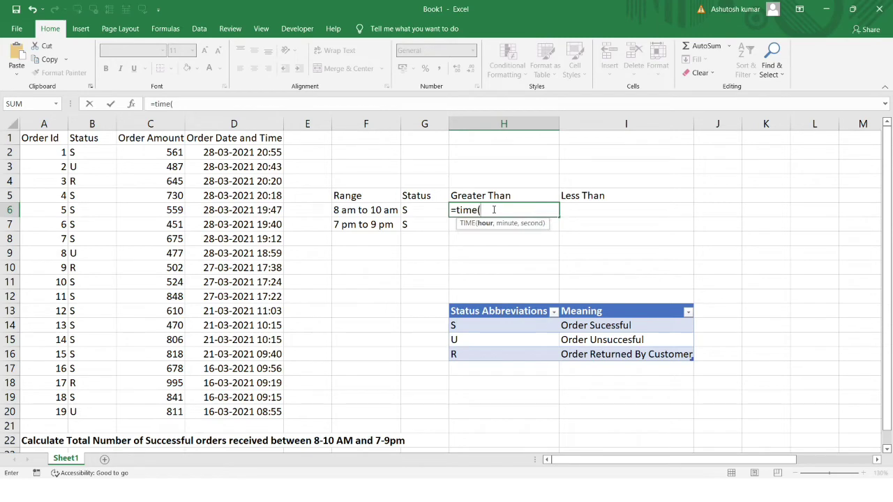
{"action": "type", "text": "7,59,0)"}
{"action": "key", "text": "Return"}
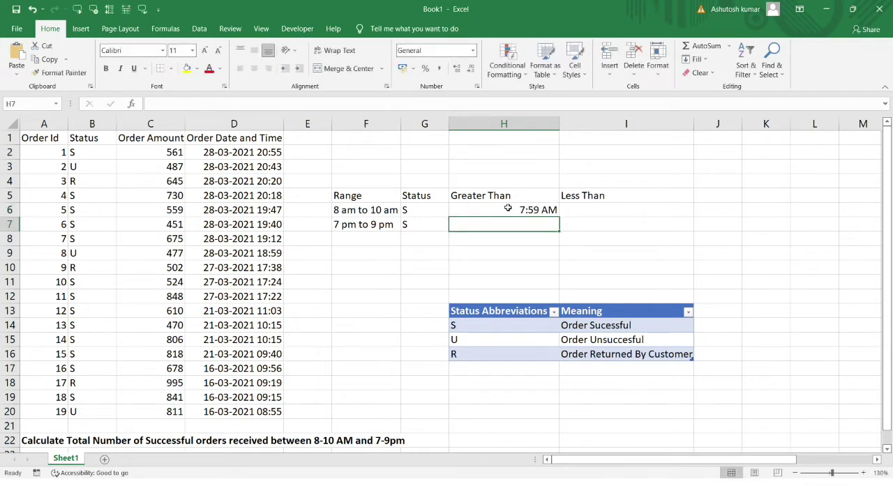
{"action": "left_click", "coordinate": [509, 208]}
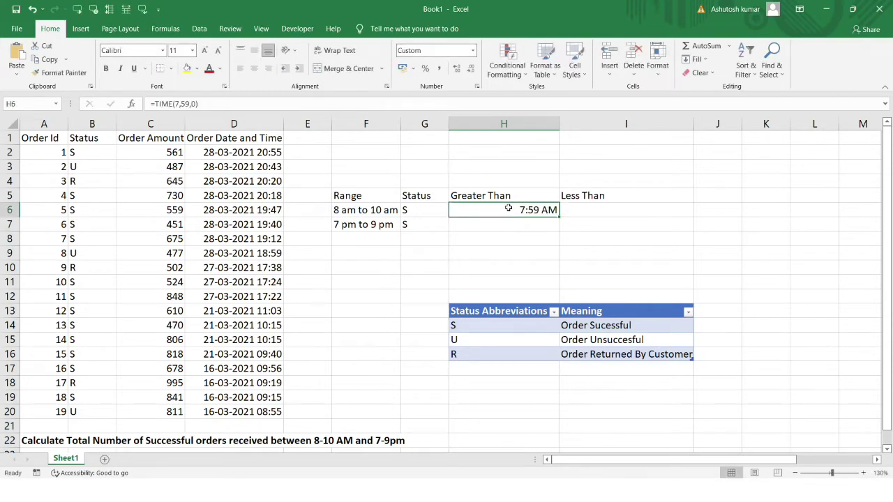
{"action": "left_click", "coordinate": [614, 210]}
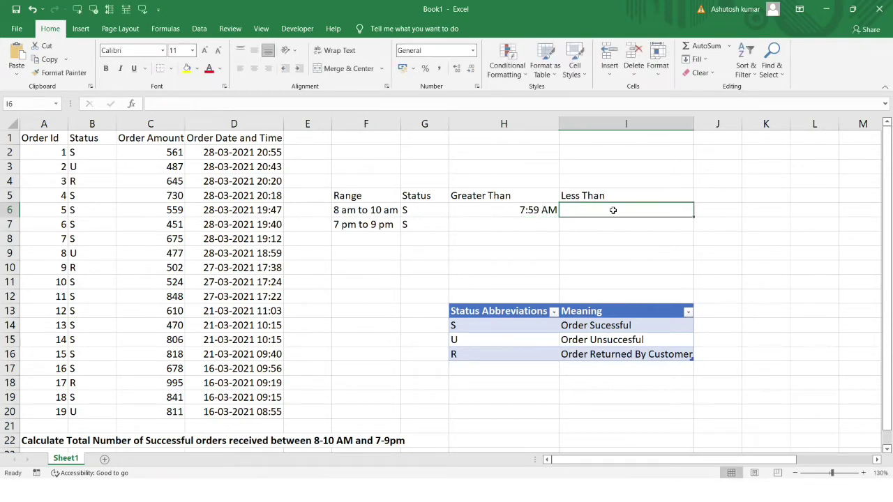
{"action": "left_click", "coordinate": [387, 209]}
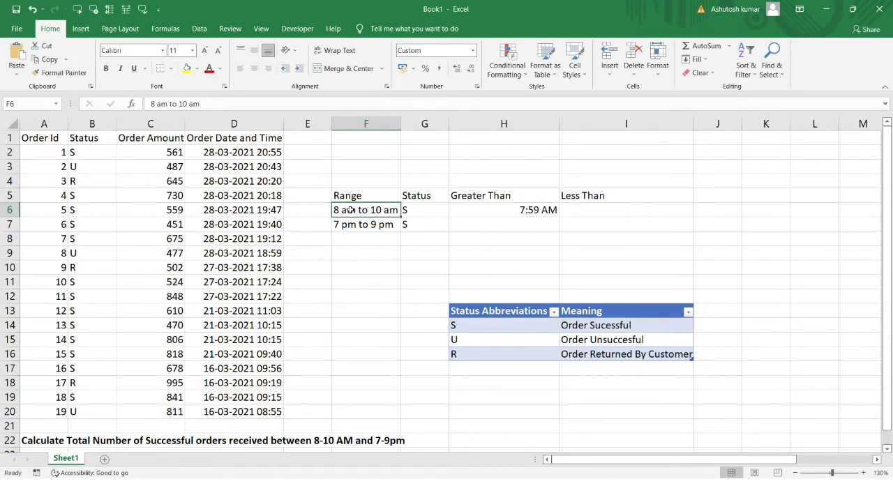
- Enter =TIME(10,1,0) in I6 so it shows 10:01 AM
{"action": "left_click", "coordinate": [588, 209]}
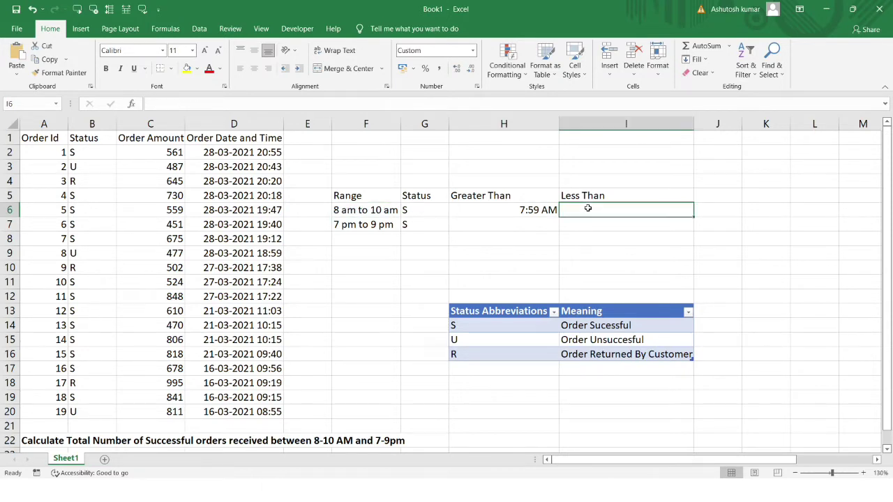
{"action": "double_click", "coordinate": [588, 208]}
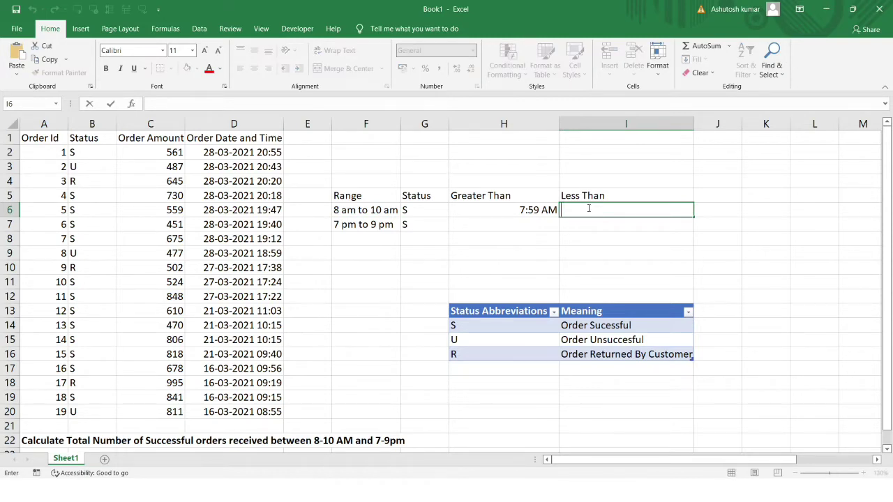
{"action": "type", "text": "=time("}
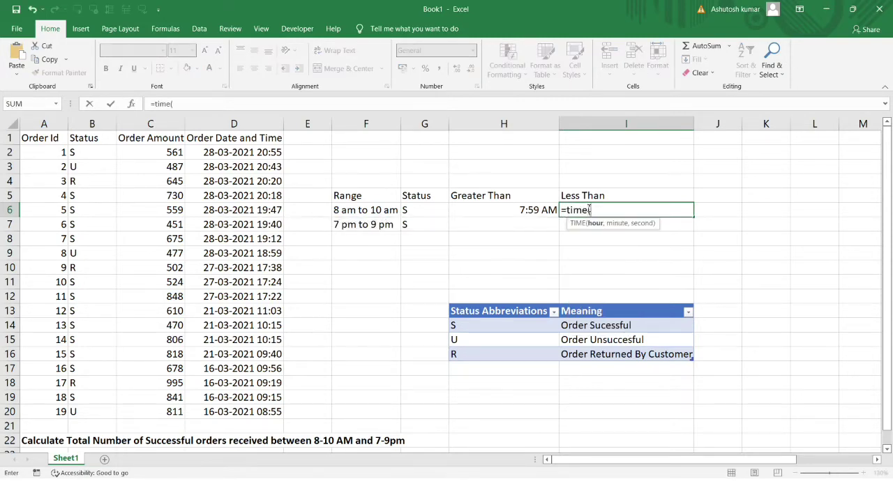
{"action": "type", "text": "10,01,00"}
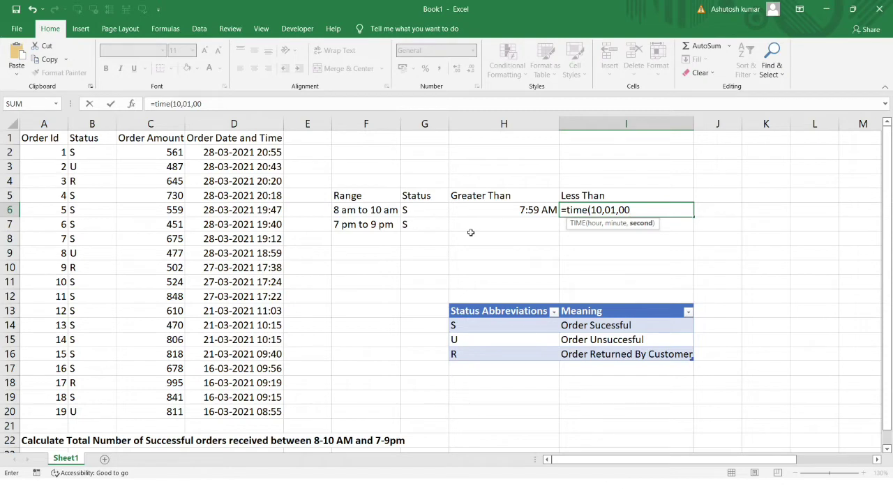
{"action": "key", "text": "Return"}
{"action": "left_click", "coordinate": [630, 207]}
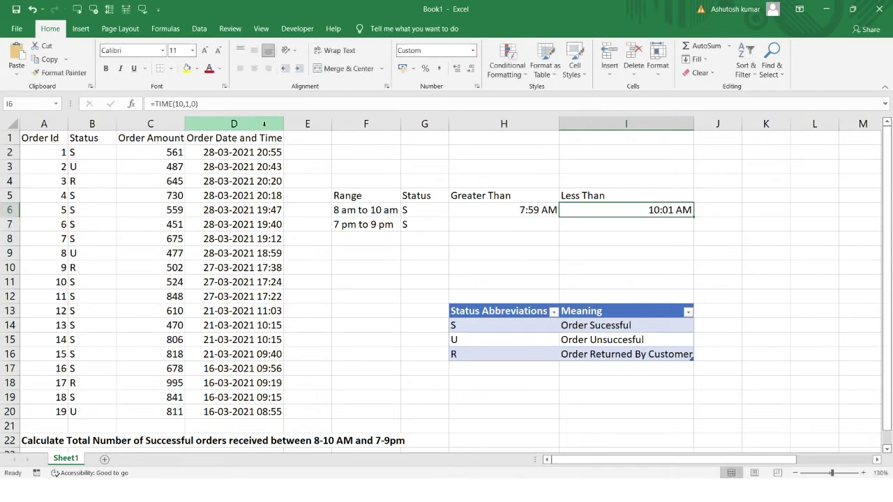
{"action": "left_click", "coordinate": [249, 123]}
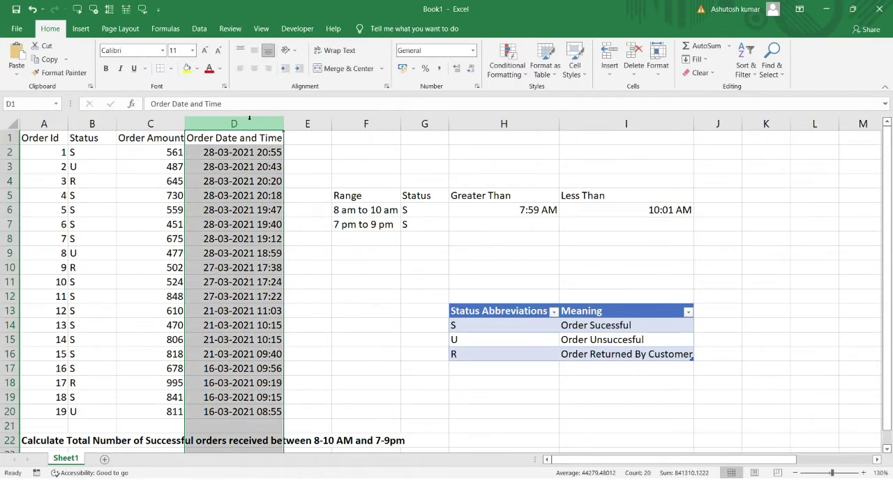
{"action": "left_click", "coordinate": [610, 210]}
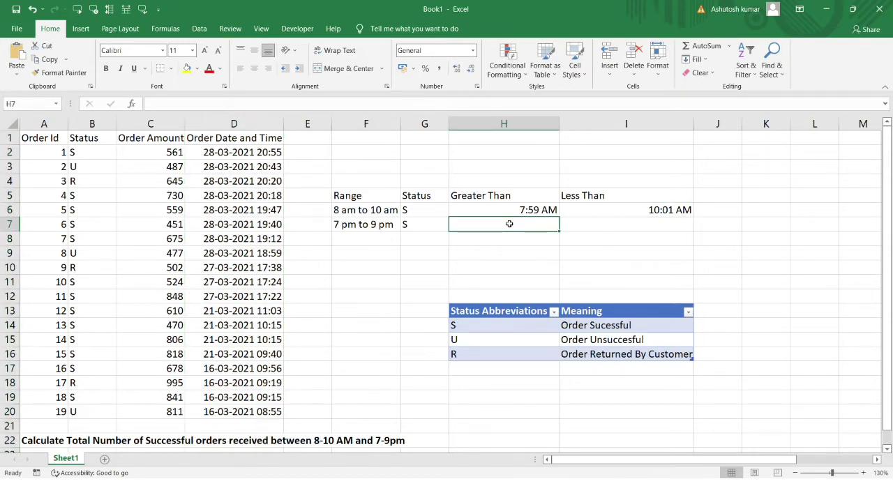
- Enter =TIME(6,59,00) in H7 and =TIME(9,01,00) in I7
{"action": "left_click", "coordinate": [354, 221]}
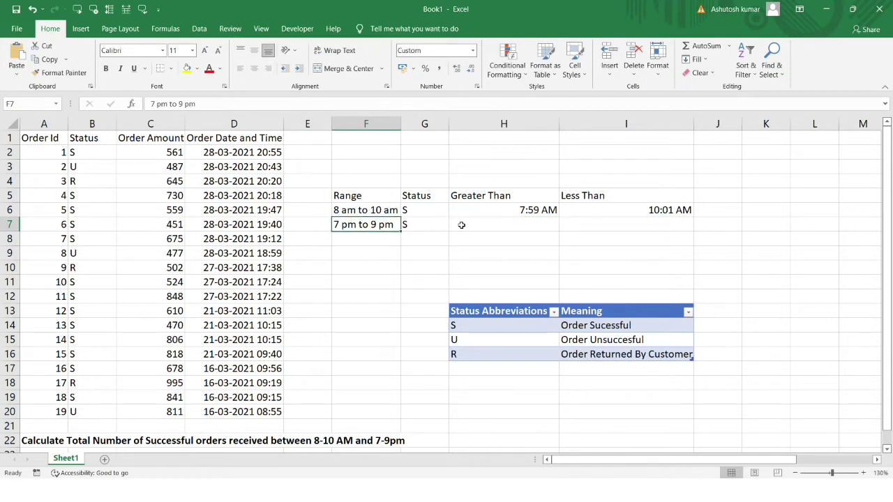
{"action": "left_click", "coordinate": [491, 226]}
{"action": "type", "text": "="}
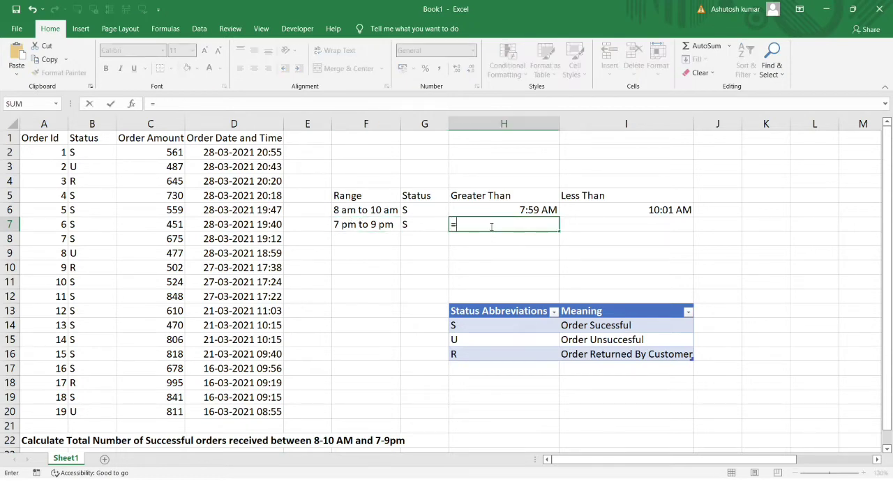
{"action": "type", "text": "time("}
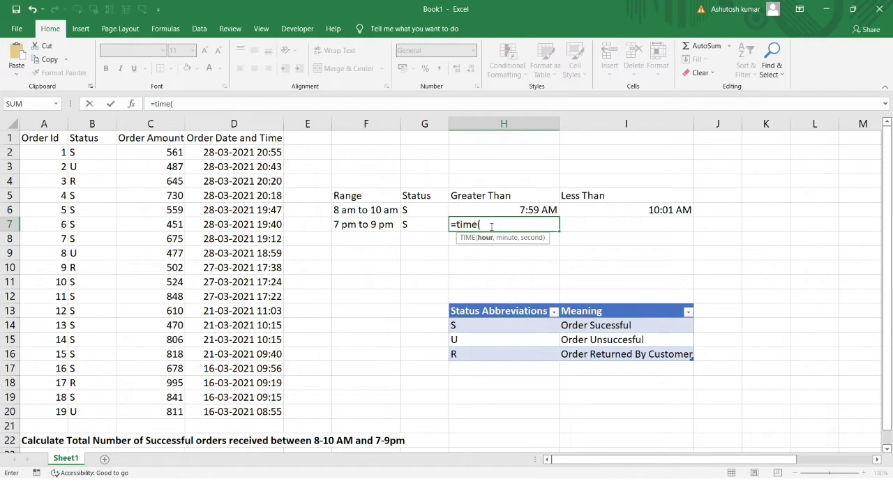
{"action": "type", "text": "6,"}
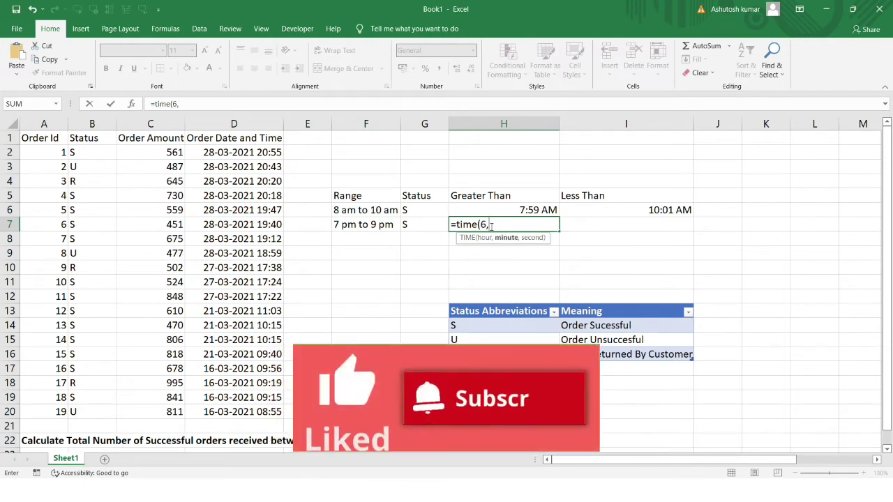
{"action": "type", "text": "5"}
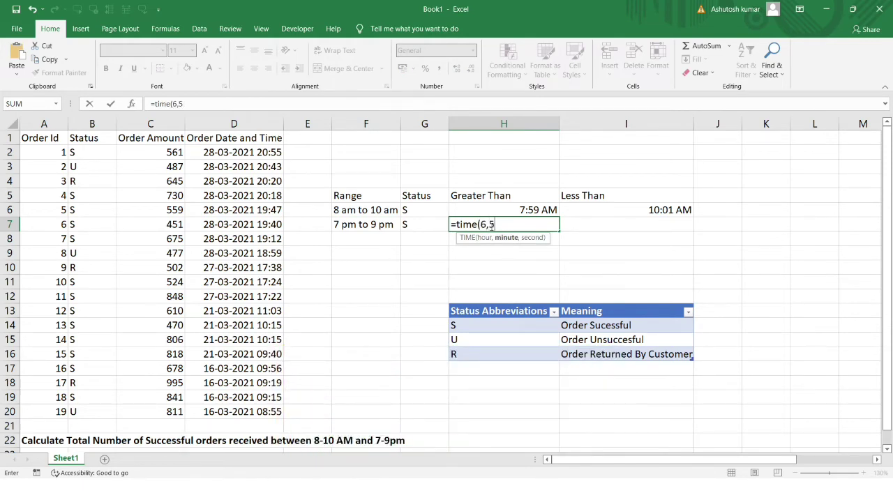
{"action": "type", "text": "9,00"}
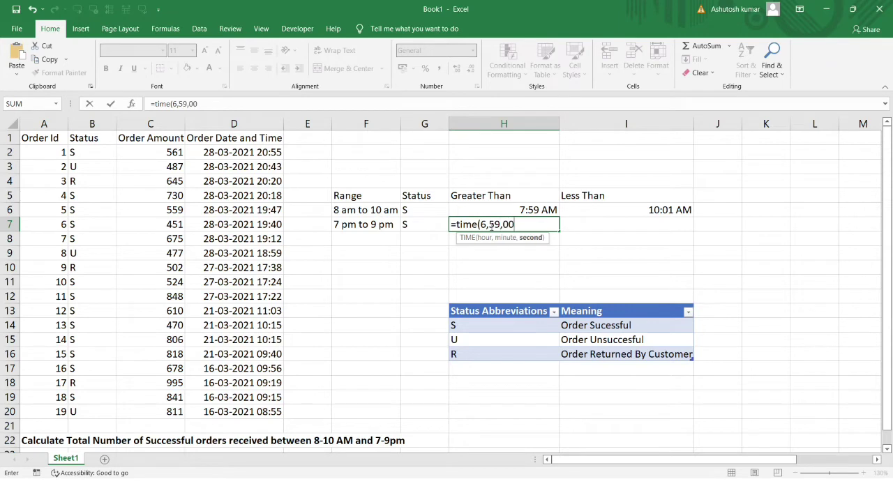
{"action": "key", "text": "Return"}
{"action": "left_click", "coordinate": [604, 223]}
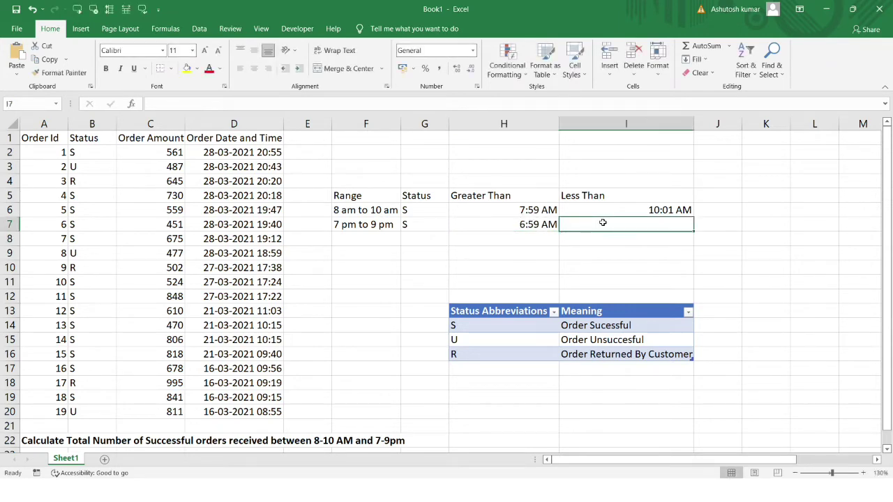
{"action": "type", "text": "="}
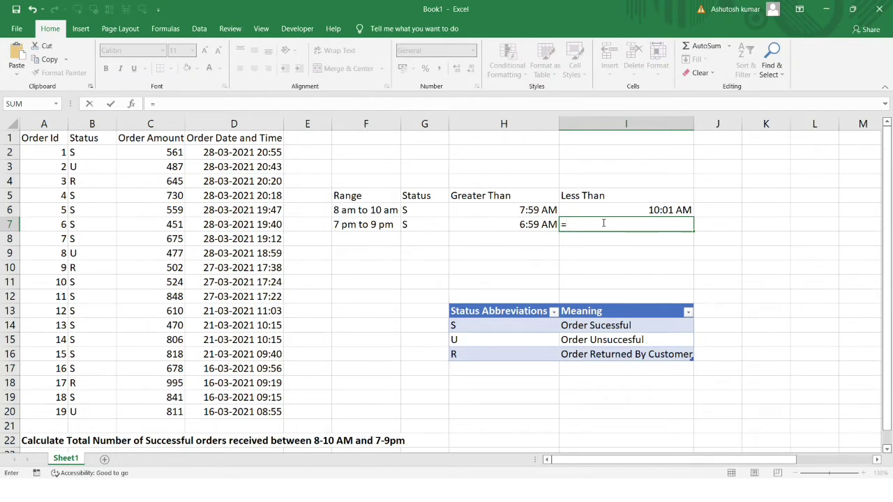
{"action": "type", "text": "time"}
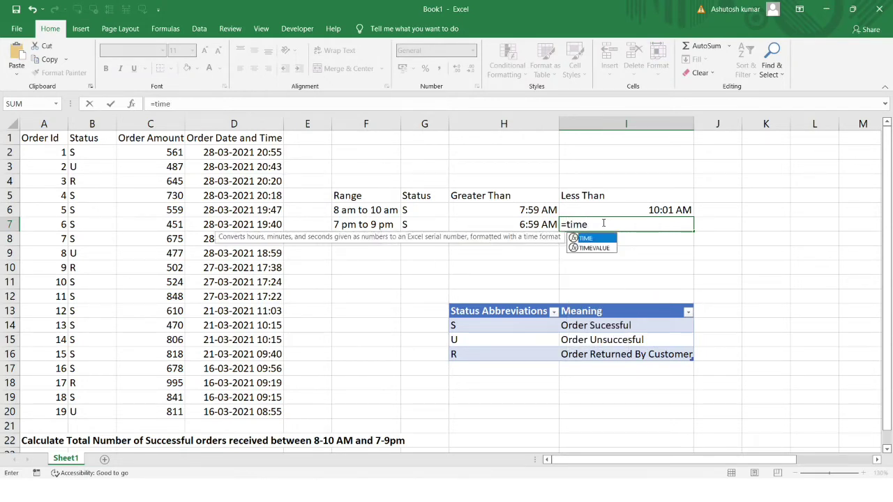
{"action": "type", "text": "(9,01,00"}
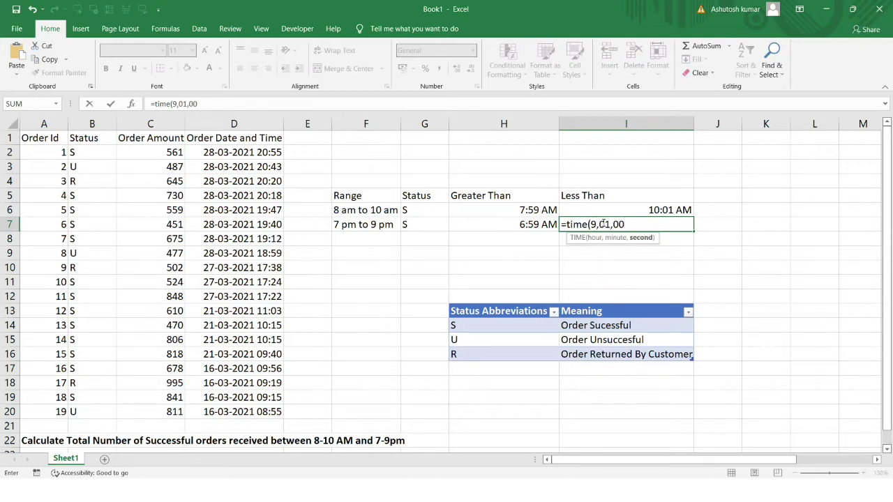
{"action": "key", "text": "Return"}
{"action": "left_click", "coordinate": [626, 221]}
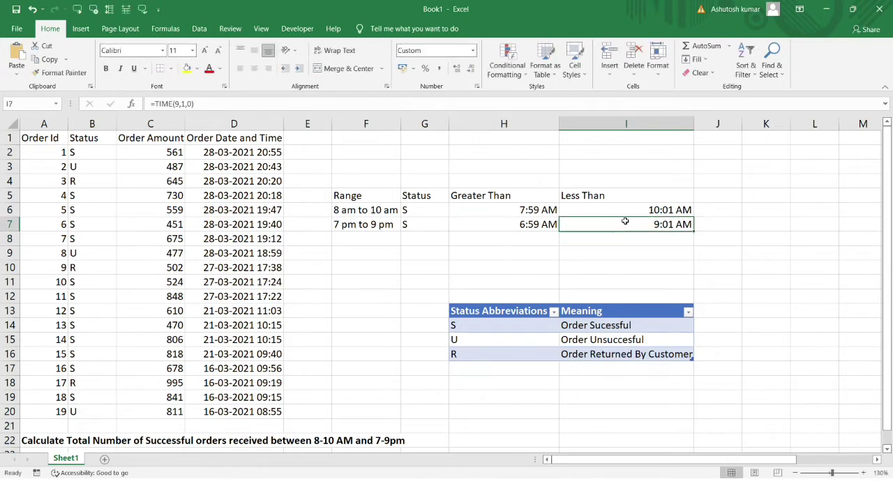
- Select the criteria table F5:I7 to review it
{"action": "left_click_drag", "start_coordinate": [351, 197], "coordinate": [632, 224]}
{"action": "left_click", "coordinate": [632, 223]}
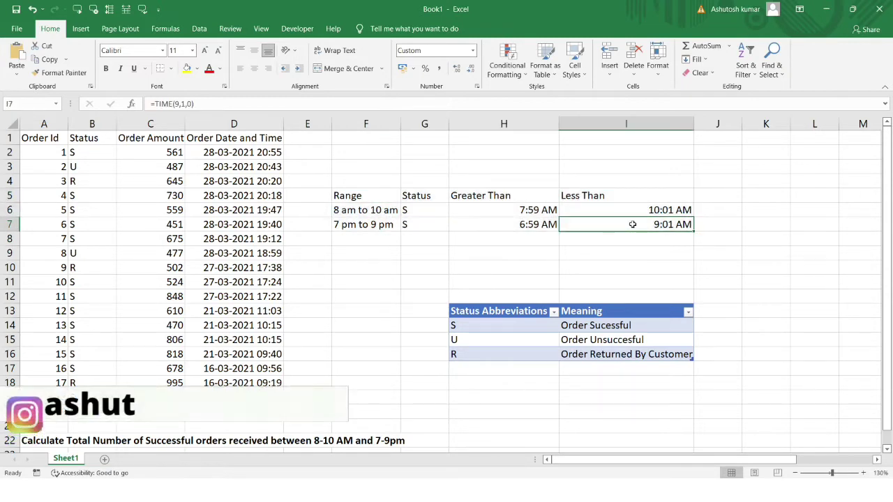
{"action": "left_click", "coordinate": [341, 191]}
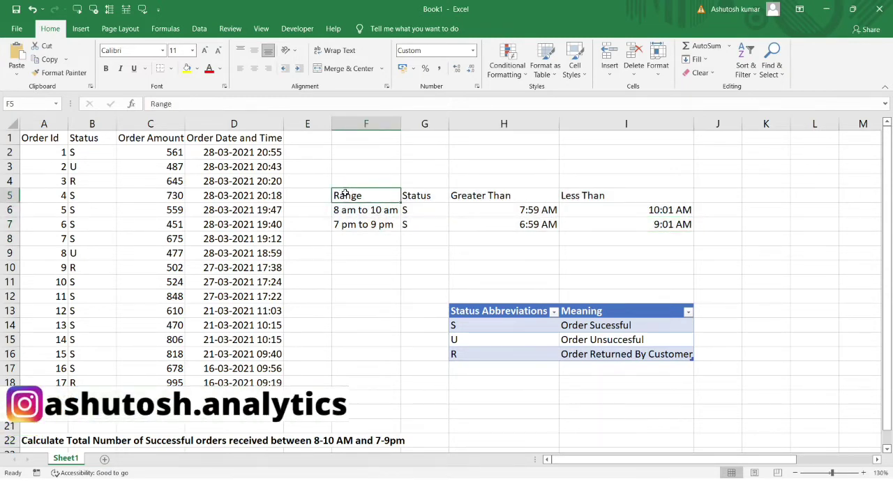
{"action": "left_click_drag", "start_coordinate": [346, 194], "coordinate": [604, 224]}
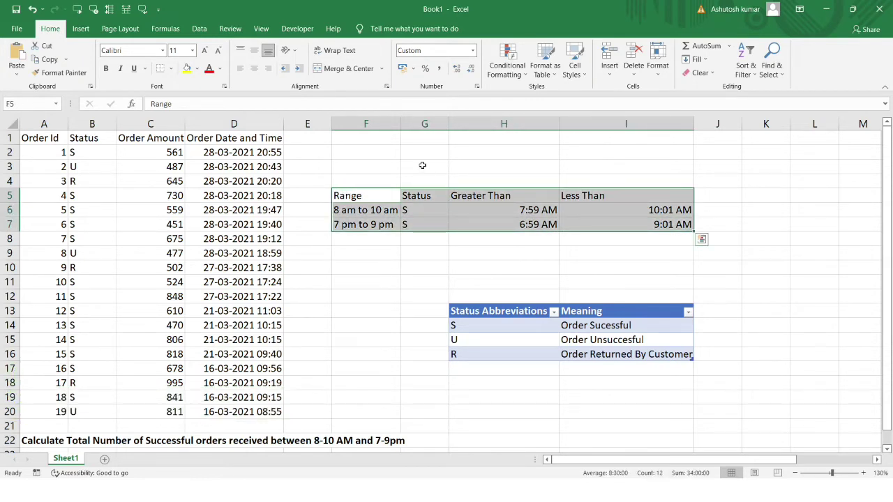
{"action": "left_click", "coordinate": [371, 166]}
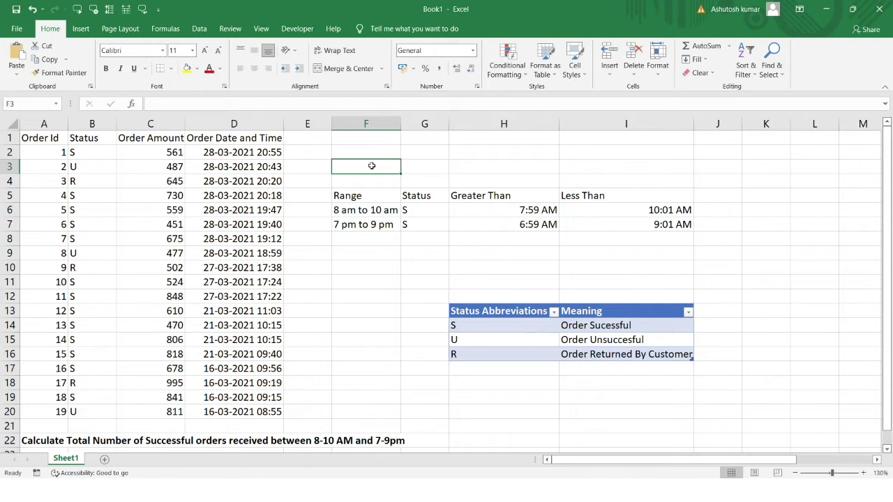
{"action": "double_click", "coordinate": [372, 166]}
{"action": "type", "text": "=countifs"}
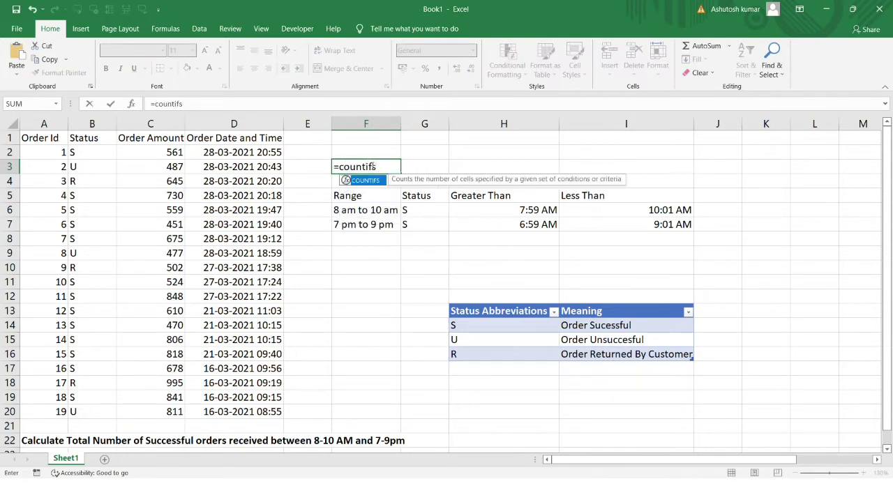
{"action": "type", "text": "("}
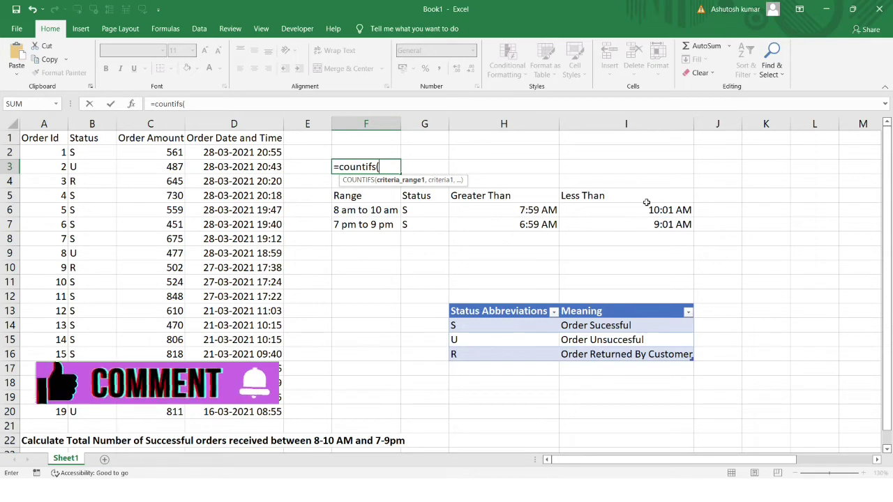
{"action": "key", "text": "BackSpace"}
{"action": "key", "text": "BackSpace"}
{"action": "key", "text": "BackSpace"}
{"action": "key", "text": "BackSpace"}
{"action": "key", "text": "BackSpace"}
{"action": "key", "text": "BackSpace"}
{"action": "key", "text": "BackSpace"}
{"action": "key", "text": "BackSpace"}
{"action": "key", "text": "BackSpace"}
{"action": "key", "text": "BackSpace"}
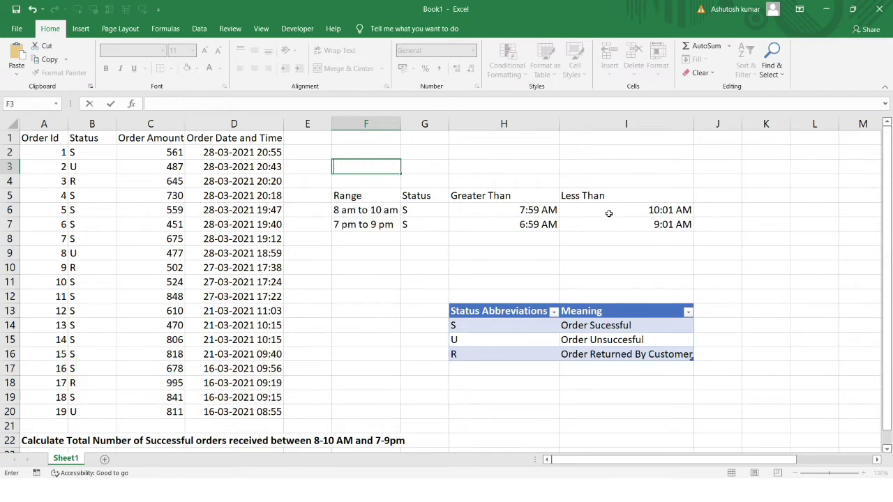
{"action": "key", "text": "Return"}
{"action": "double_click", "coordinate": [298, 138]}
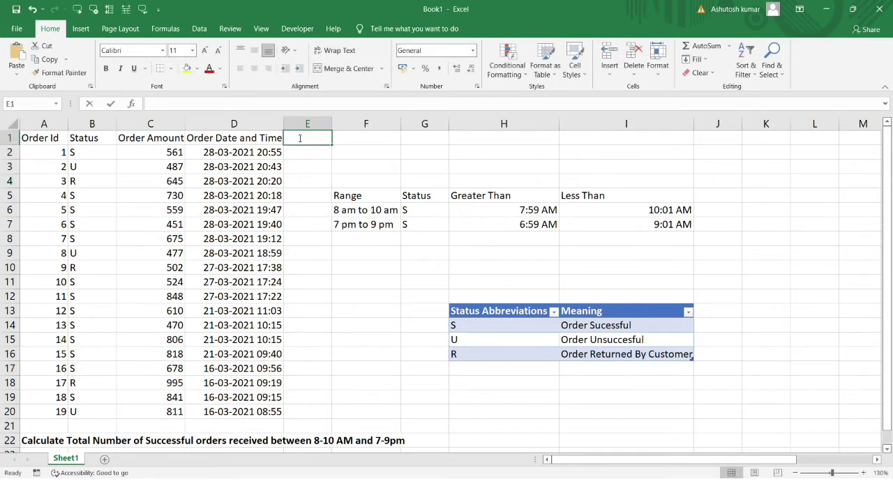
- Add a 'Timestamp' header in E1 and autofit column E
{"action": "type", "text": "Times"}
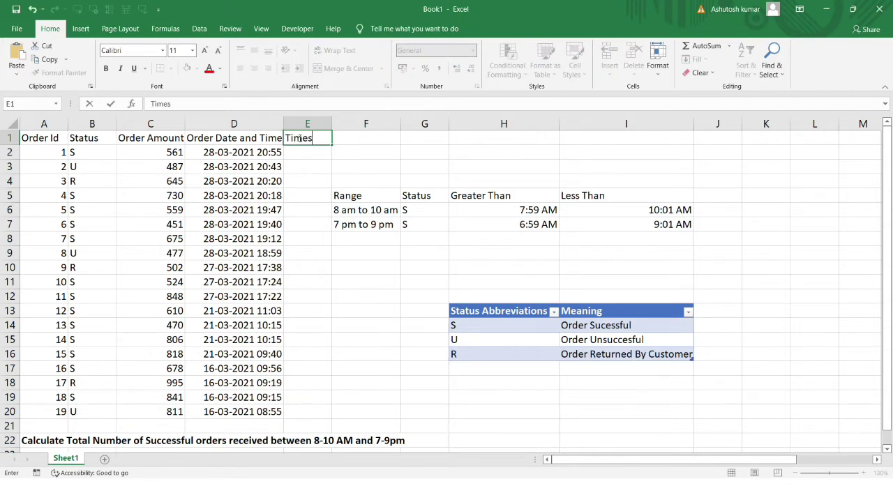
{"action": "type", "text": "tamp"}
{"action": "key", "text": "Return"}
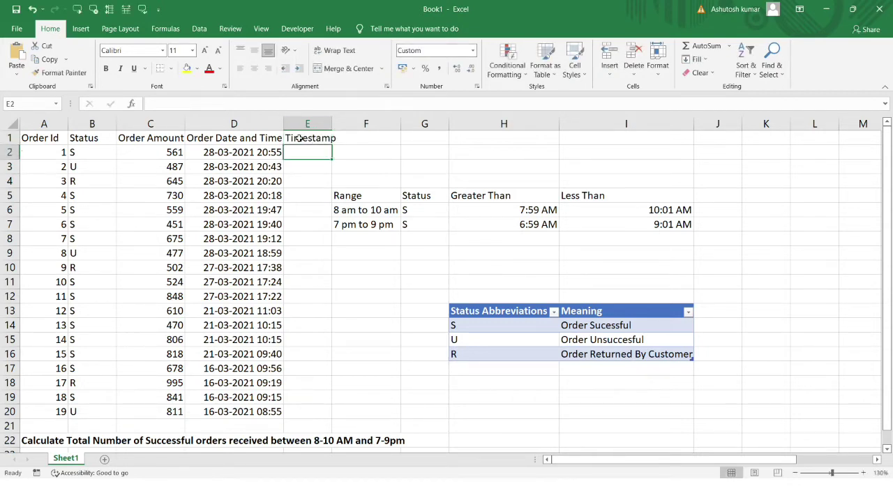
{"action": "double_click", "coordinate": [334, 125]}
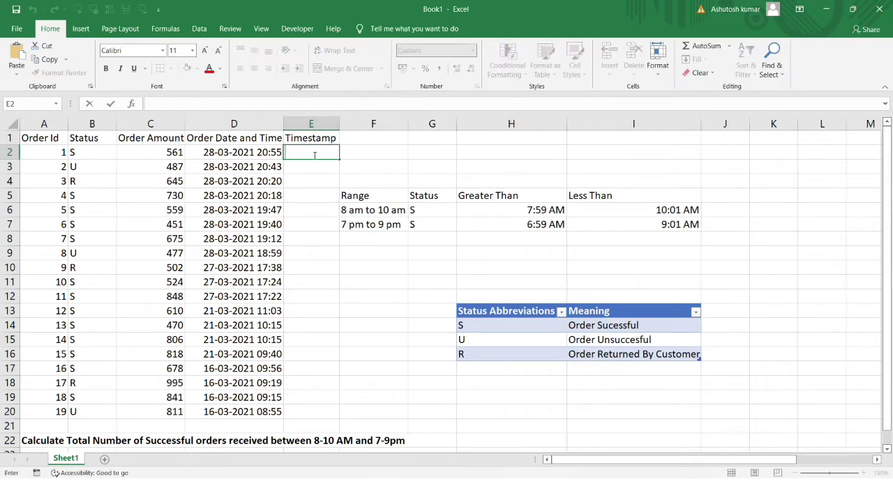
- Enter =TIME(HOUR(D2),MINUTE(D2),SECOND(D2)) in E2 to extract D2's time
{"action": "type", "text": "=time("}
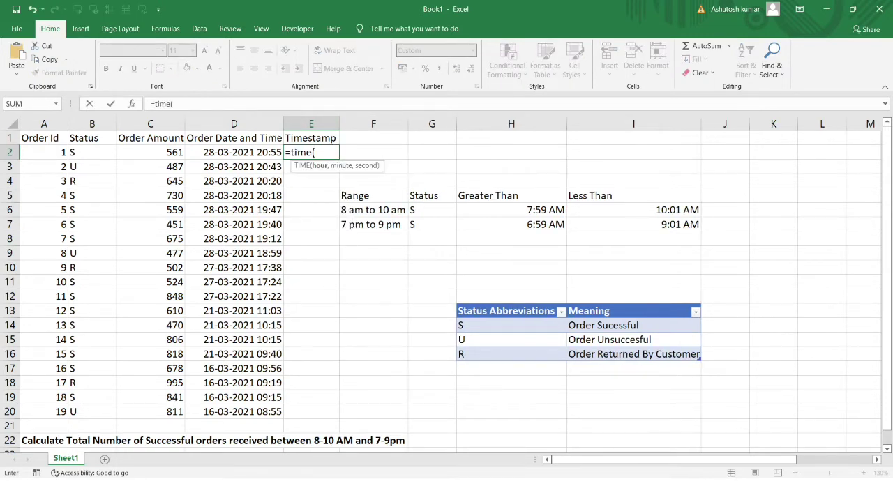
{"action": "type", "text": "hour("}
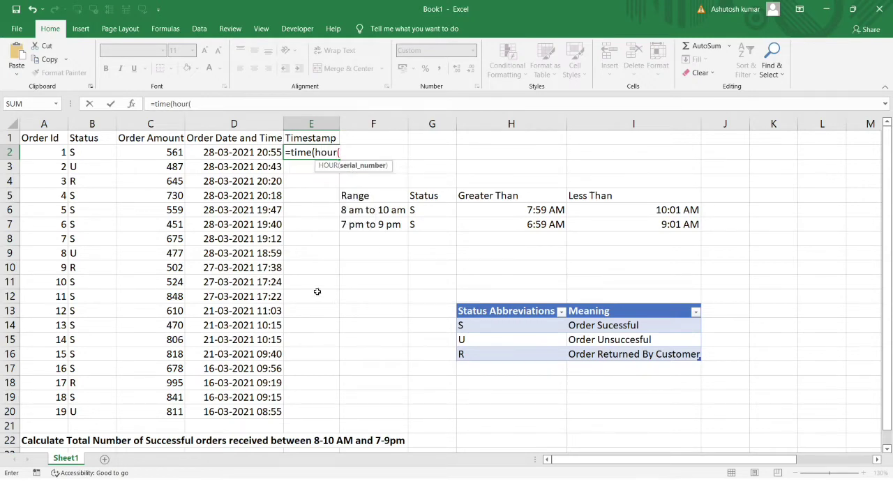
{"action": "left_click", "coordinate": [237, 148]}
{"action": "type", "text": "),minute("}
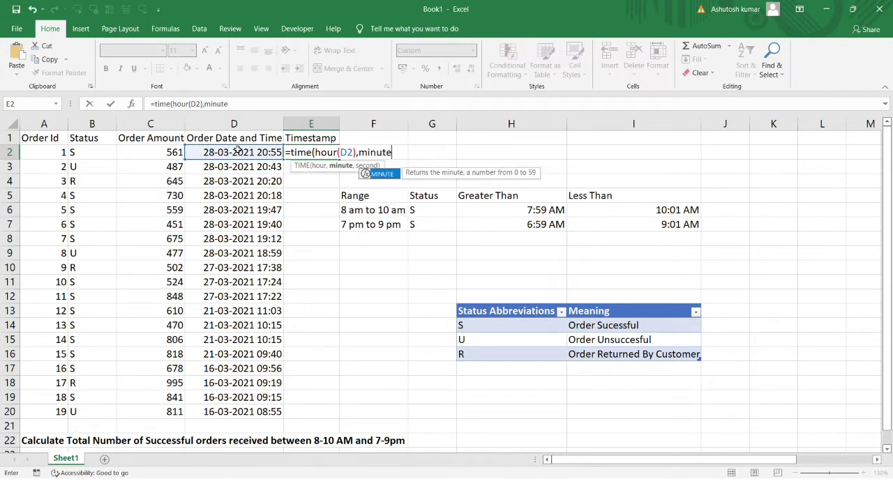
{"action": "left_click", "coordinate": [235, 151]}
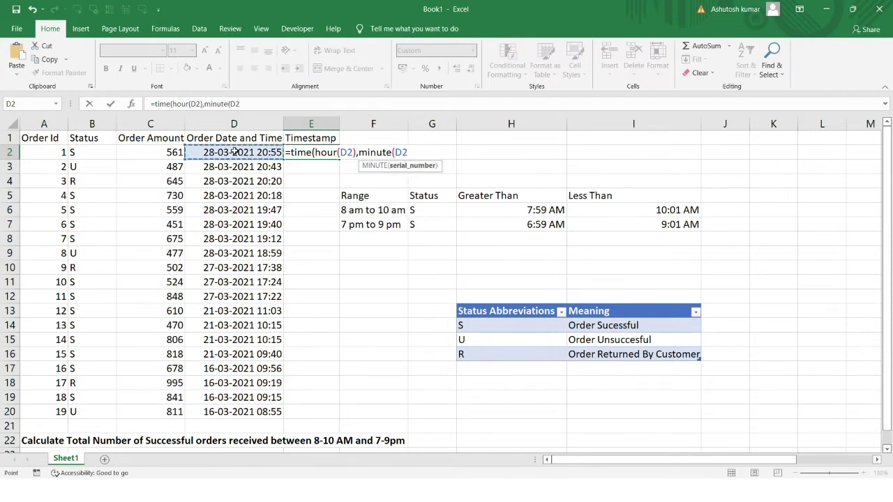
{"action": "type", "text": "),s"}
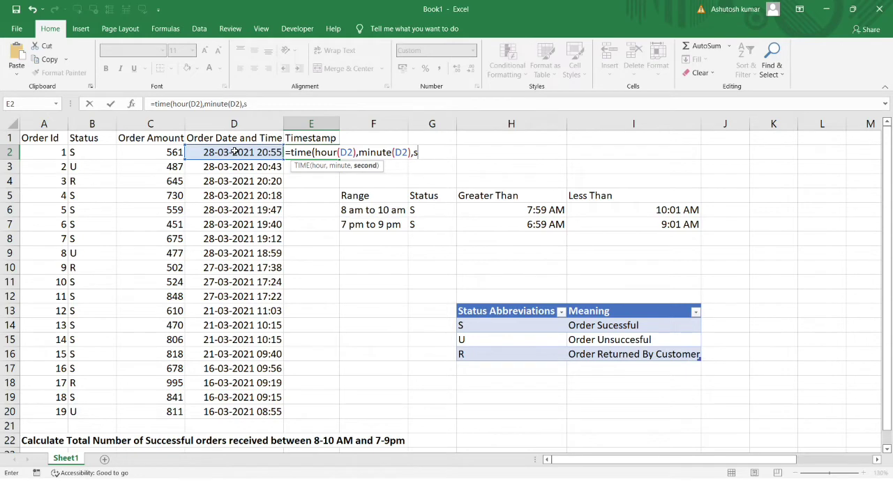
{"action": "type", "text": "econds"}
{"action": "key", "text": "BackSpace"}
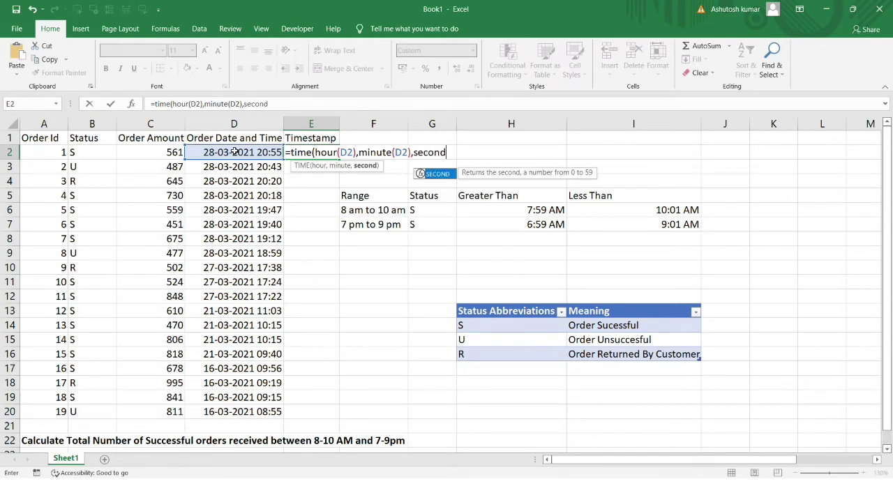
{"action": "type", "text": "("}
{"action": "left_click", "coordinate": [228, 150]}
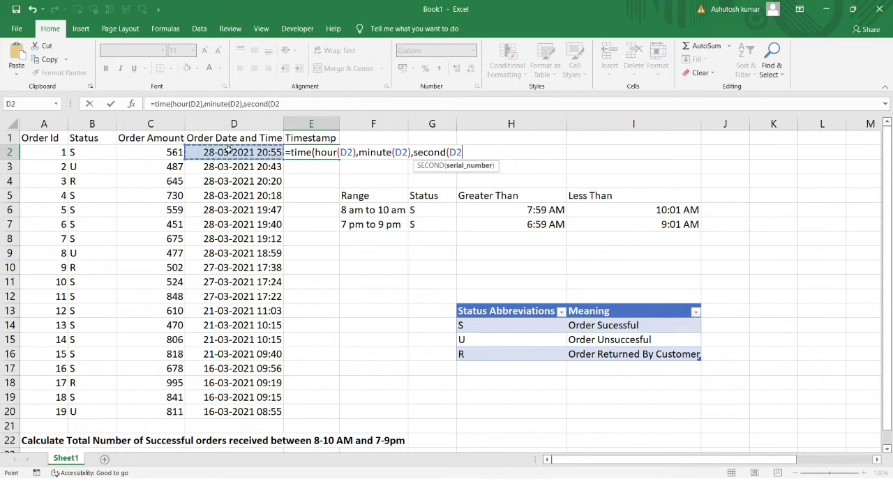
{"action": "key", "text": "Return"}
{"action": "key", "text": "Return"}
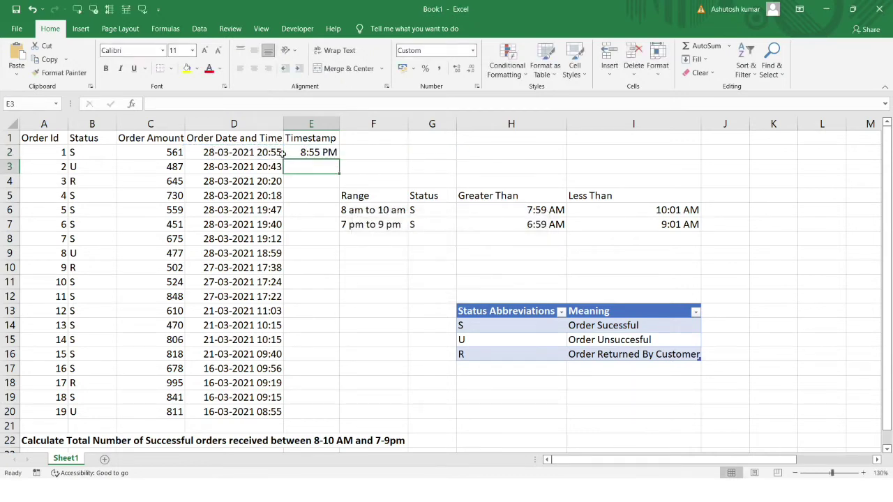
{"action": "left_click", "coordinate": [317, 152]}
- Fill the E2 time formula down to E20 and spot-check rows 9, 11, 12 and 15 against column D
{"action": "left_click_drag", "start_coordinate": [339, 160], "coordinate": [342, 419]}
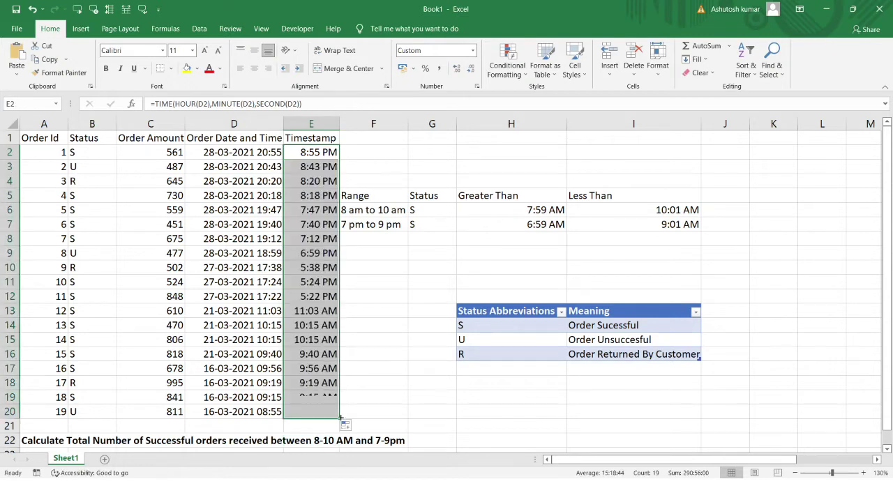
{"action": "left_click", "coordinate": [318, 259]}
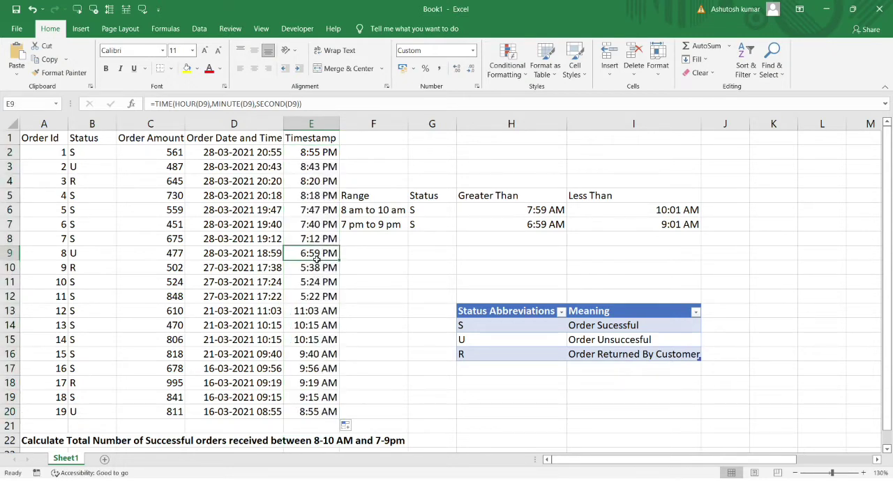
{"action": "left_click", "coordinate": [264, 252]}
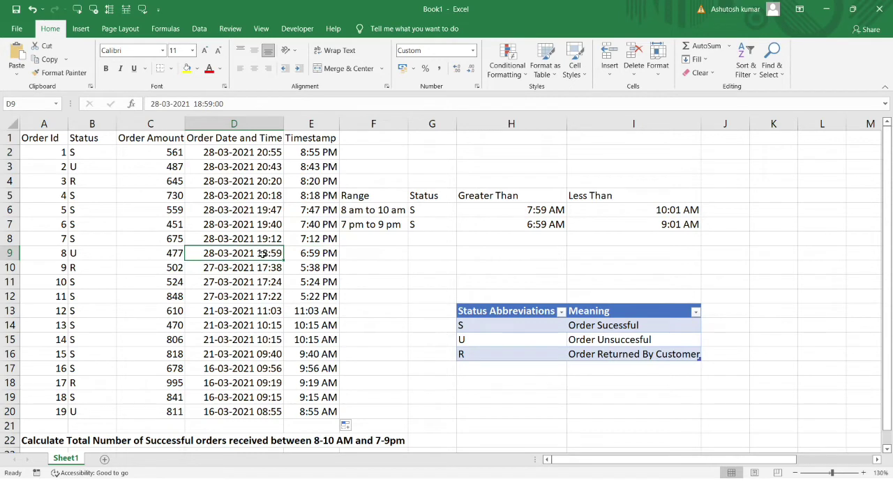
{"action": "left_click_drag", "start_coordinate": [259, 296], "coordinate": [318, 296]}
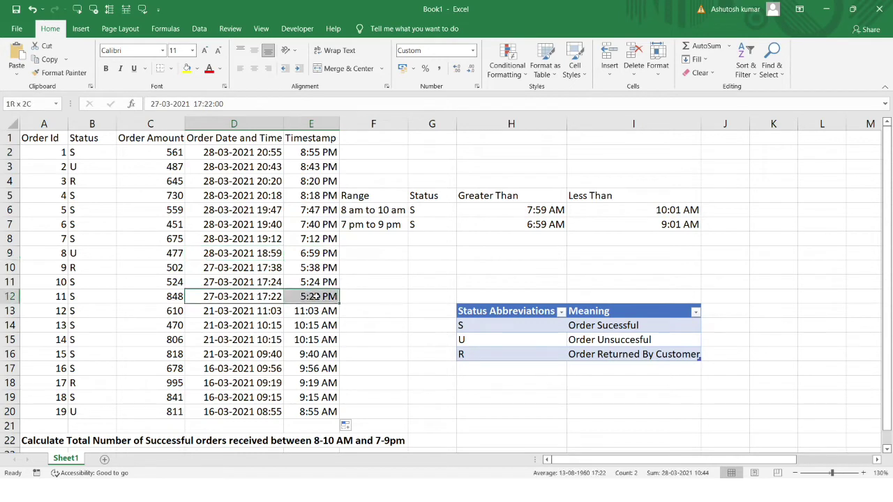
{"action": "left_click", "coordinate": [308, 339]}
{"action": "left_click", "coordinate": [277, 282]}
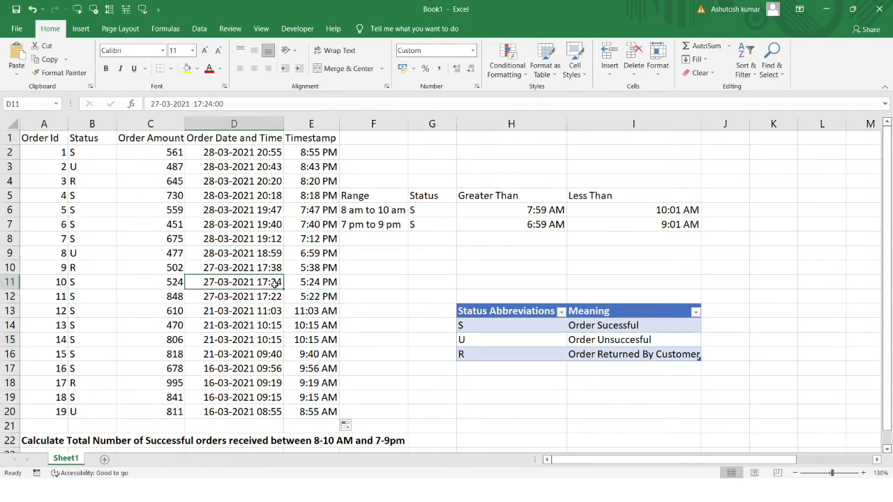
{"action": "left_click_drag", "start_coordinate": [277, 283], "coordinate": [314, 283]}
{"action": "left_click", "coordinate": [314, 283]}
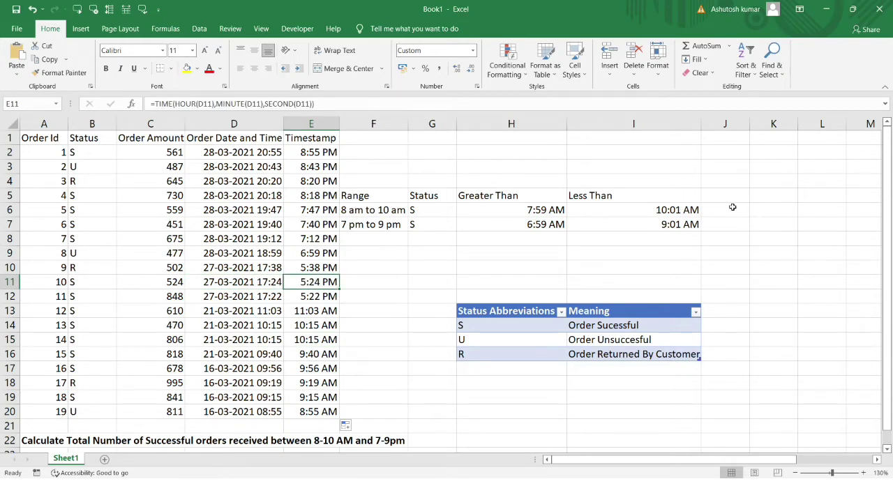
- Type the heading 'Count Orders' in J5 and widen column J
{"action": "left_click", "coordinate": [728, 198]}
{"action": "type", "text": "Count Orders"}
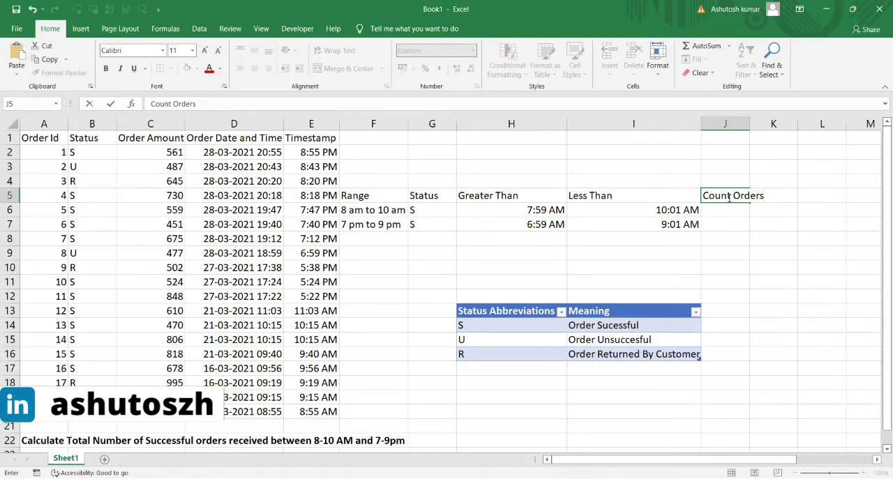
{"action": "key", "text": "Return"}
{"action": "left_click_drag", "start_coordinate": [749, 124], "coordinate": [767, 123]}
- Enter =COUNTIFS(E2:E20,">"&H6,E2:E20,"<"&I6) in J6, returning 5 morning orders
{"action": "double_click", "coordinate": [722, 210]}
{"action": "type", "text": "=countif"}
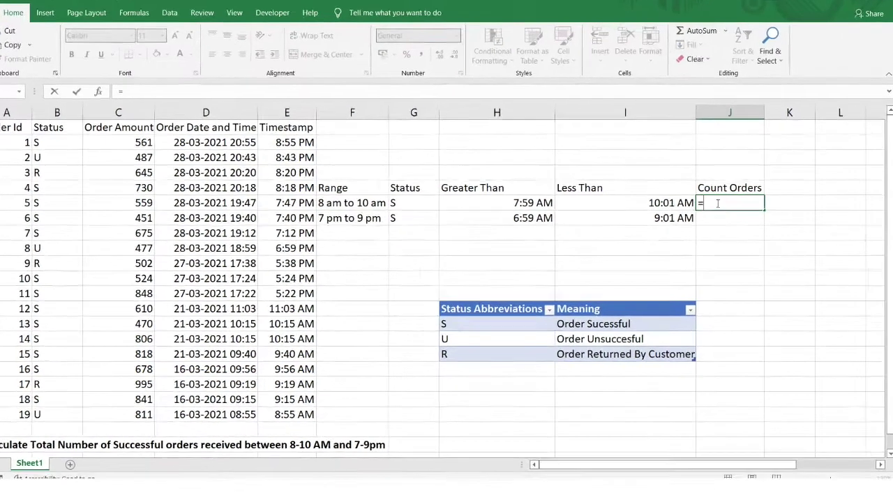
{"action": "type", "text": "s("}
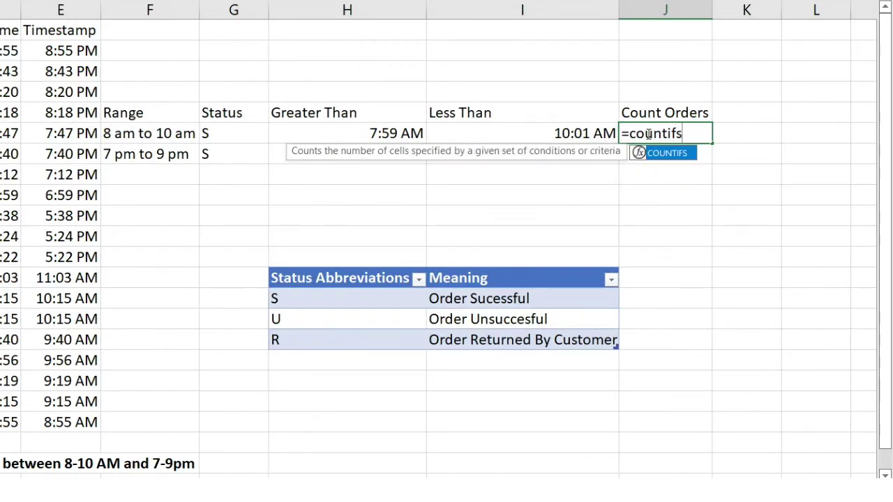
{"action": "left_click", "coordinate": [56, 47]}
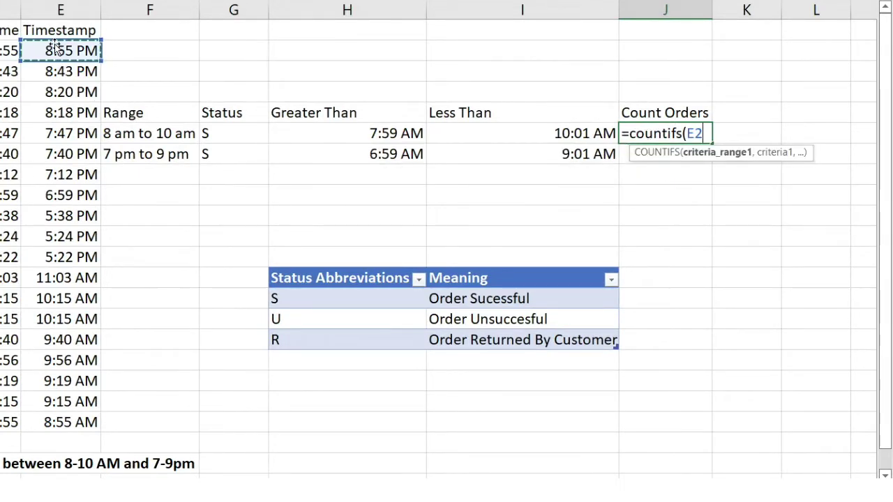
{"action": "left_click_drag", "start_coordinate": [53, 46], "coordinate": [80, 417]}
{"action": "type", "text": ","}
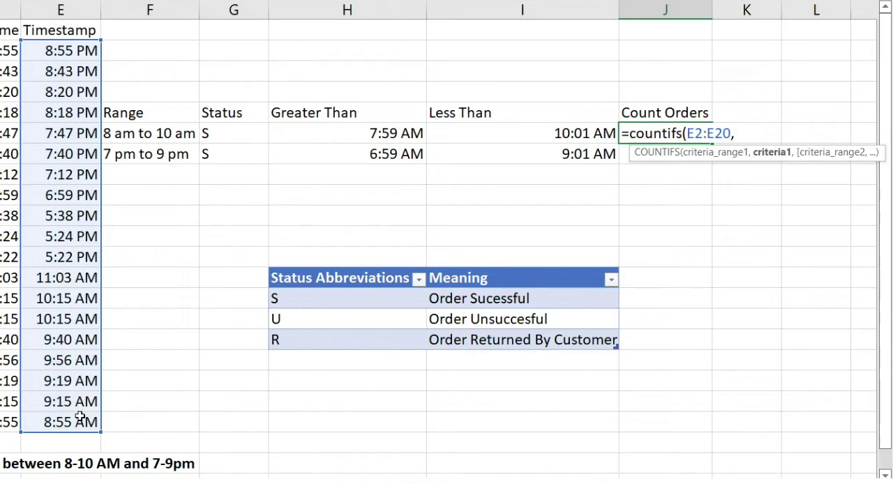
{"action": "type", "text": "\">\""}
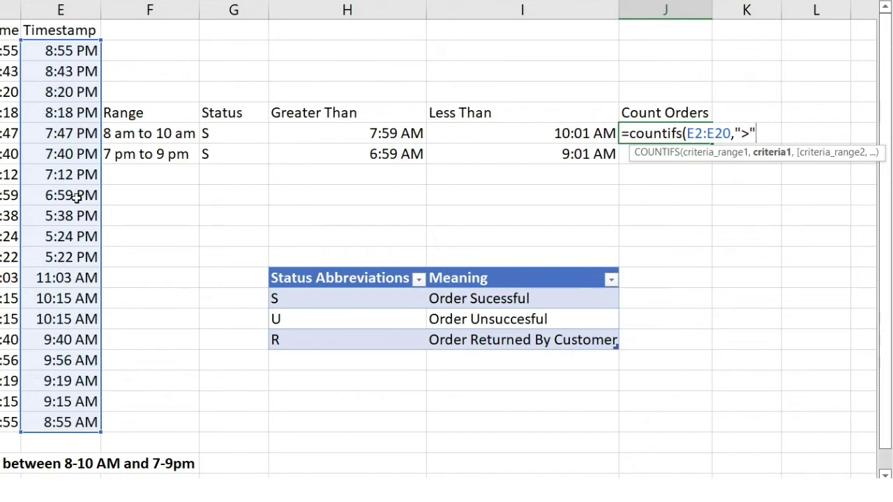
{"action": "type", "text": "&"}
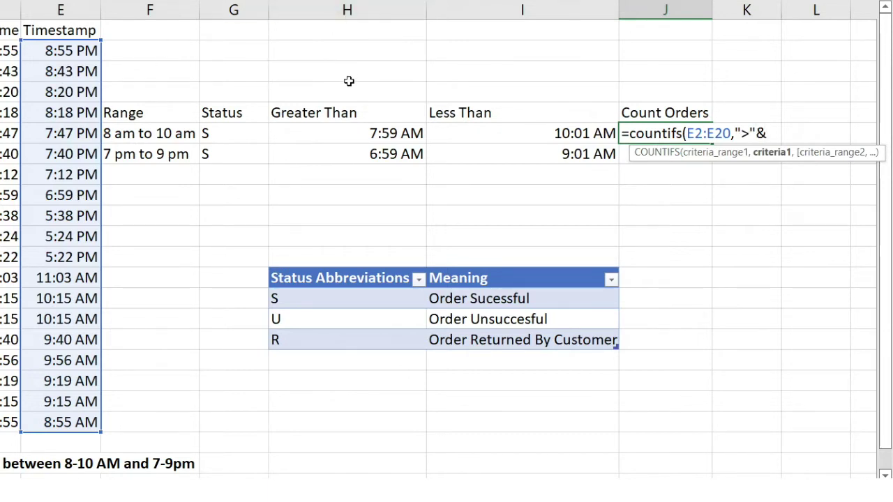
{"action": "left_click", "coordinate": [354, 135]}
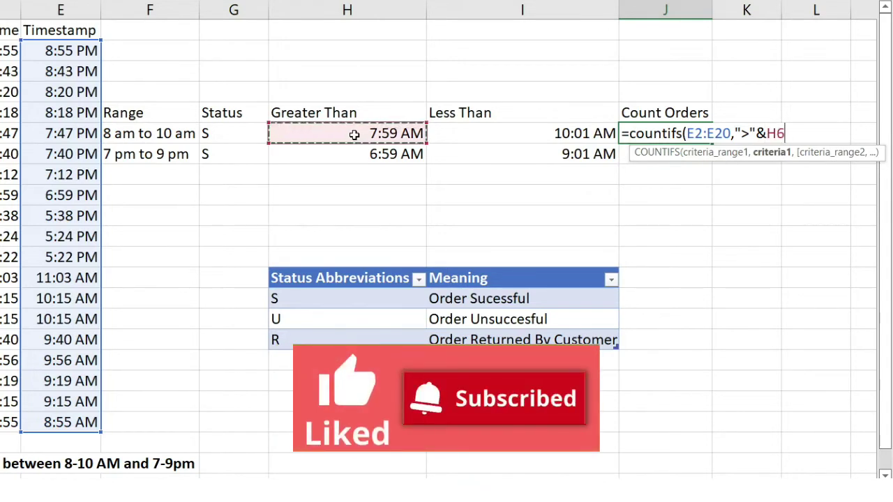
{"action": "type", "text": ","}
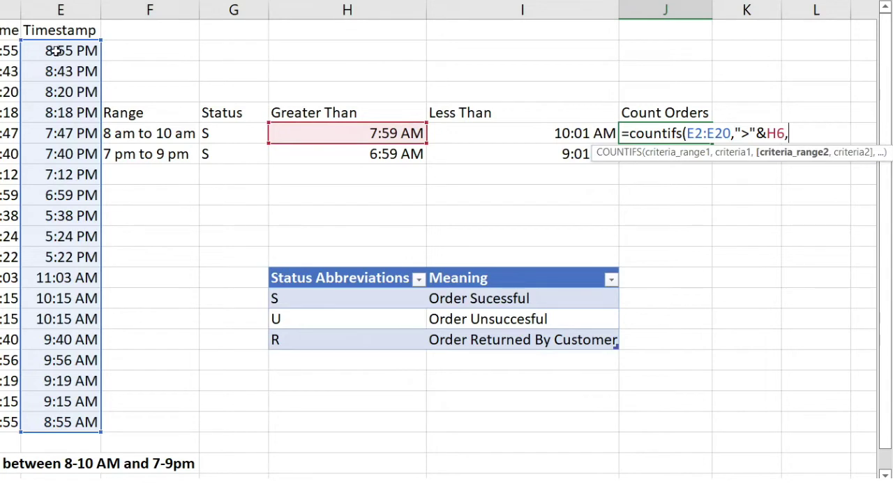
{"action": "left_click_drag", "start_coordinate": [45, 50], "coordinate": [63, 419]}
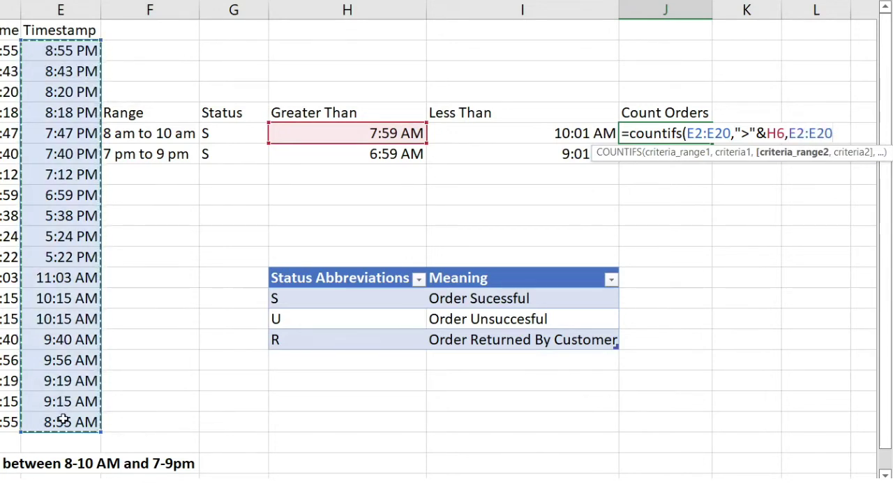
{"action": "type", "text": ","}
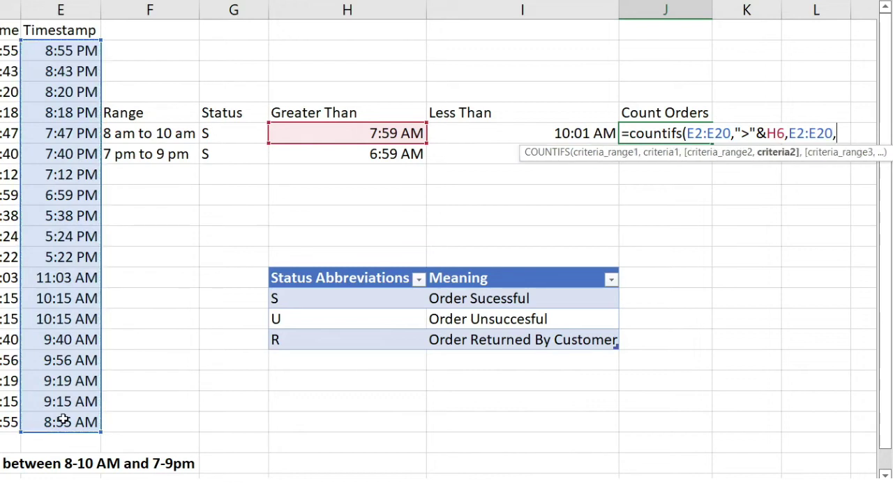
{"action": "type", "text": "\"<\"&"}
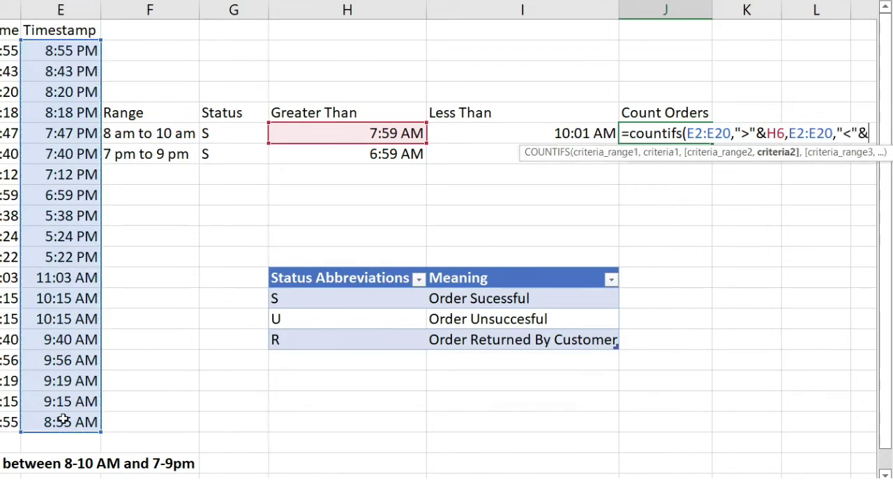
{"action": "left_click", "coordinate": [478, 135]}
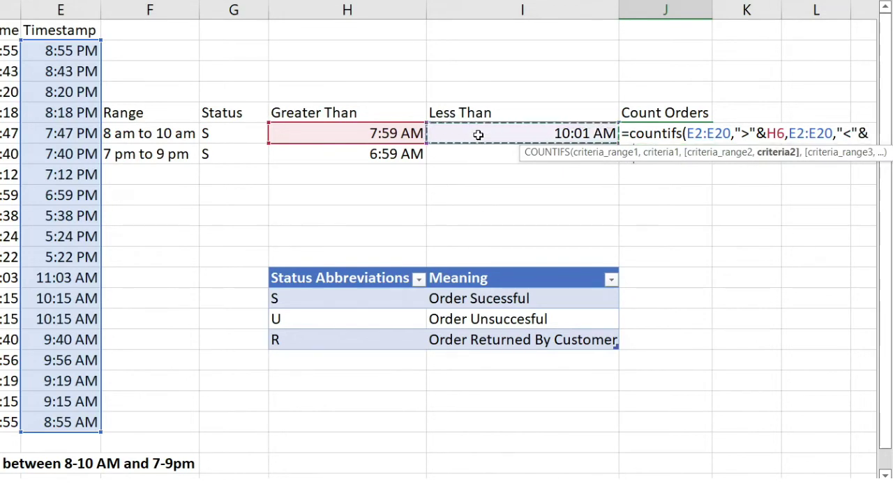
{"action": "key", "text": "Return"}
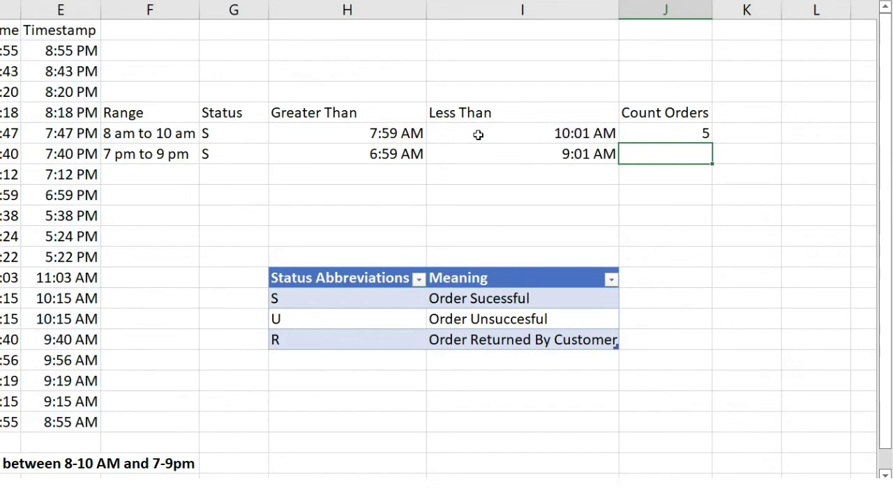
{"action": "left_click", "coordinate": [686, 133]}
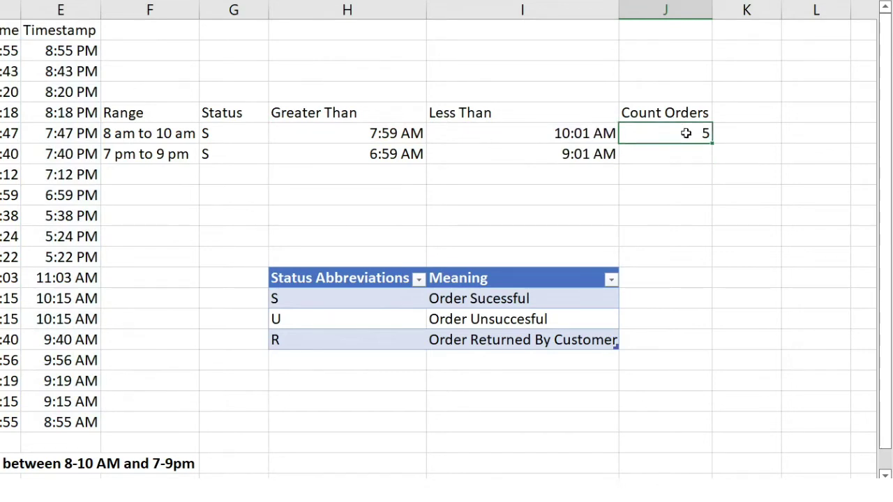
- Add the criterion Status B2:B20 equal to G6's S to J6's COUNTIFS, giving 3
{"action": "left_click", "coordinate": [342, 127]}
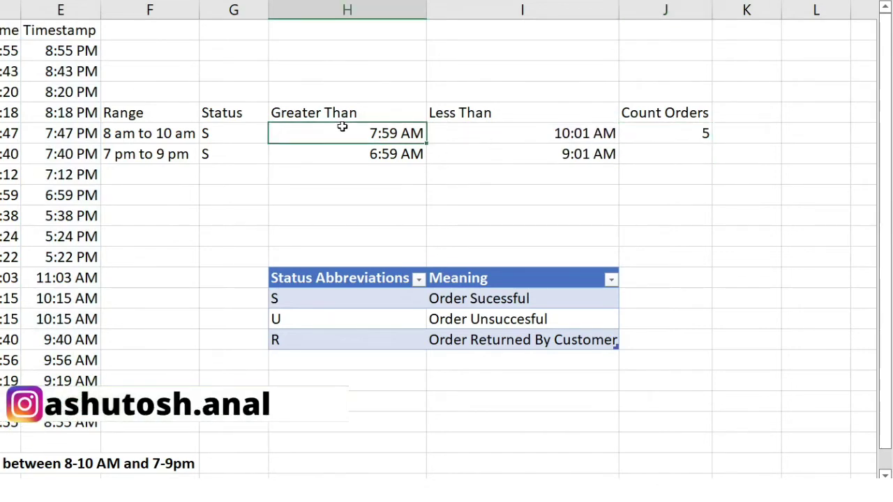
{"action": "left_click_drag", "start_coordinate": [342, 127], "coordinate": [609, 134]}
{"action": "left_click", "coordinate": [650, 135]}
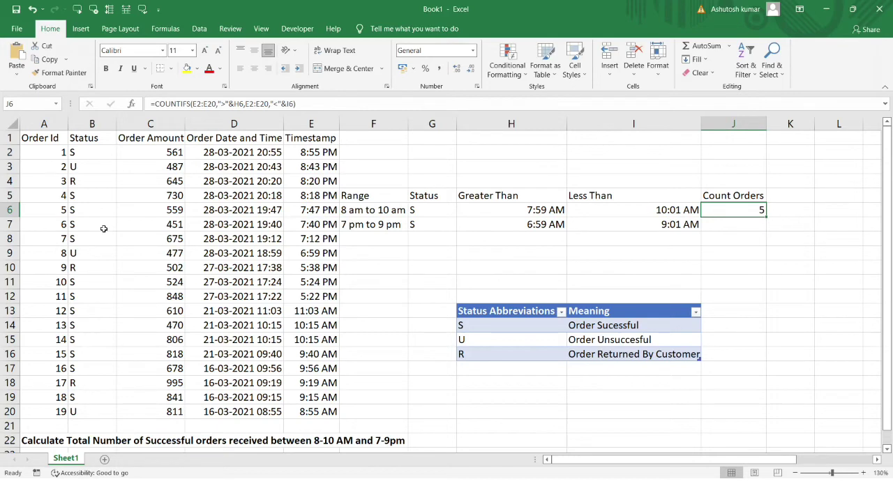
{"action": "left_click", "coordinate": [294, 103]}
{"action": "type", "text": ","}
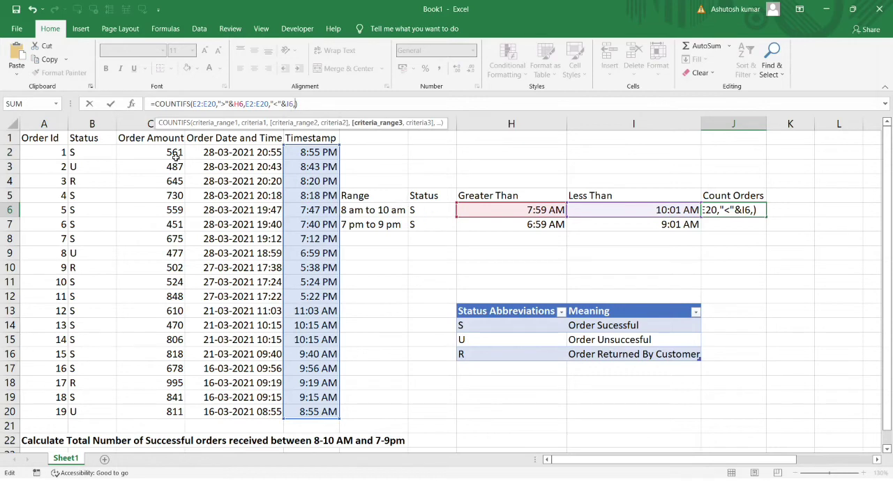
{"action": "left_click_drag", "start_coordinate": [92, 150], "coordinate": [104, 414]}
{"action": "type", "text": ","}
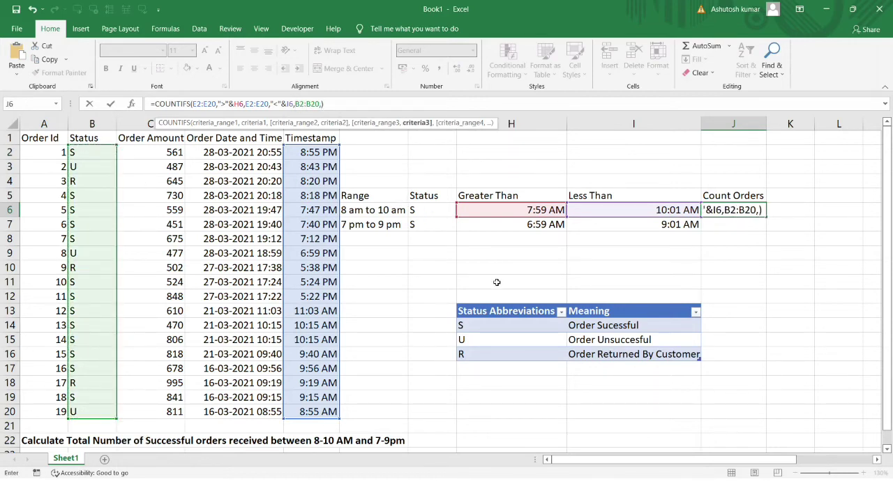
{"action": "left_click", "coordinate": [439, 209]}
{"action": "key", "text": "Return"}
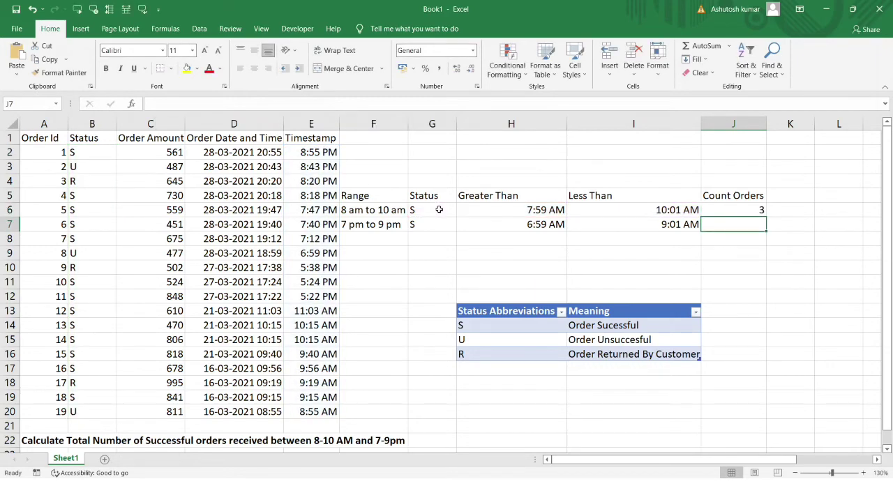
{"action": "left_click", "coordinate": [746, 211]}
- Start J7's COUNTIFS so Timestamps E2:E20 fall between H7 and I7
{"action": "left_click", "coordinate": [354, 224]}
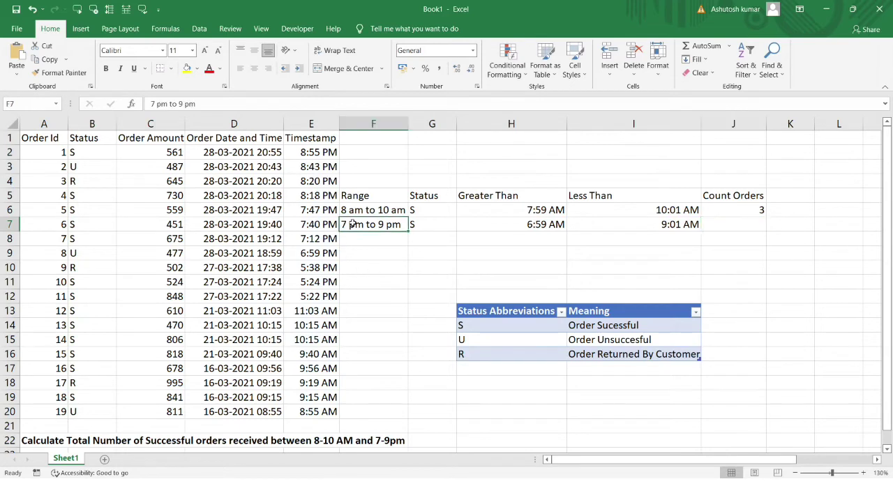
{"action": "left_click", "coordinate": [735, 224]}
{"action": "type", "text": "=coun"}
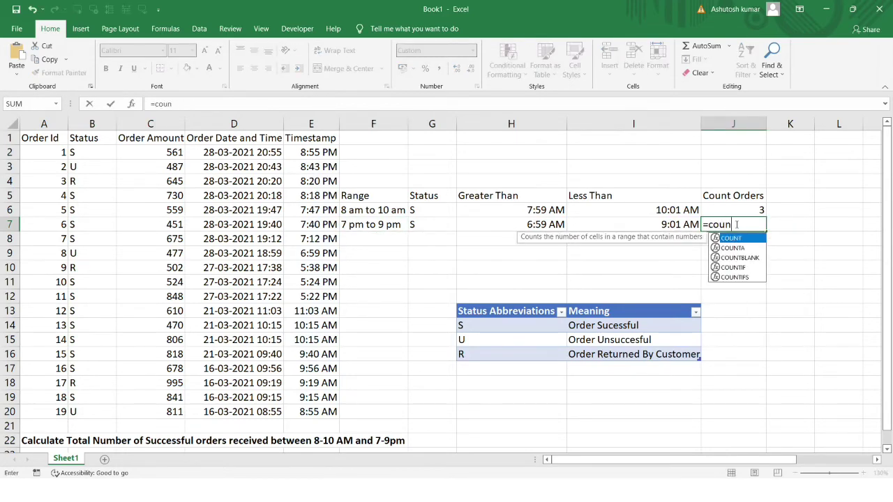
{"action": "type", "text": "tifs("}
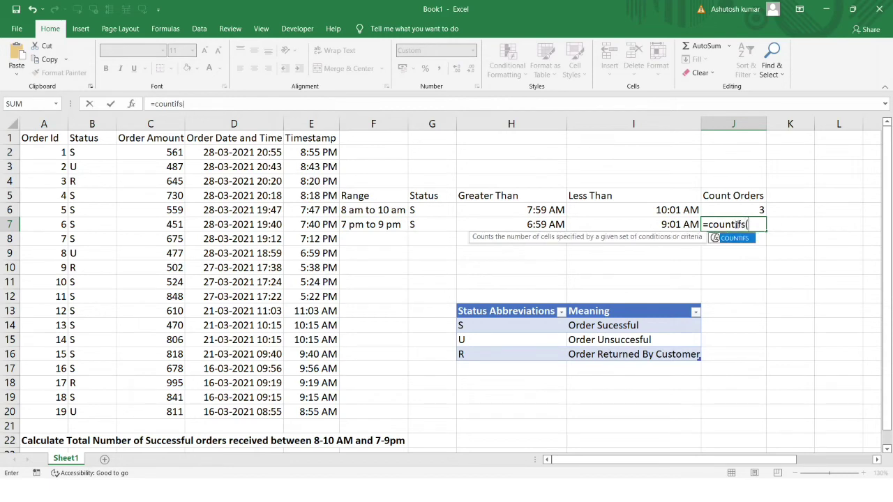
{"action": "left_click_drag", "start_coordinate": [311, 152], "coordinate": [312, 412]}
{"action": "type", "text": ",\">\""}
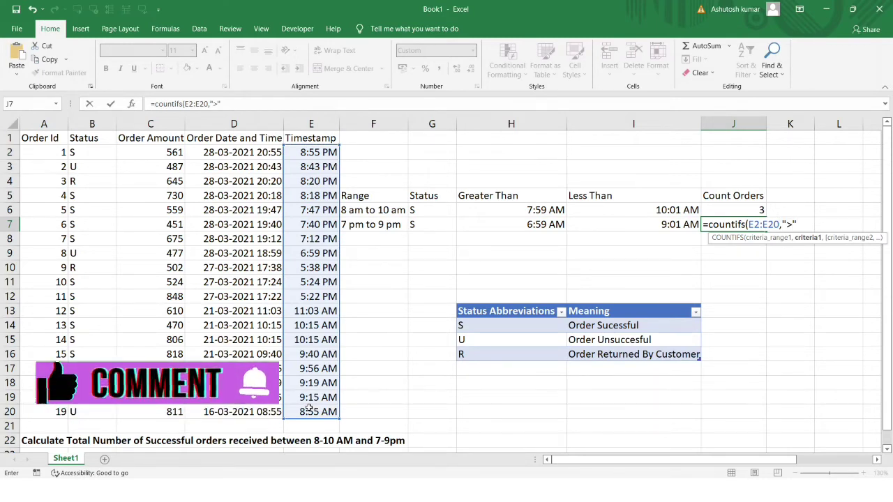
{"action": "type", "text": "&"}
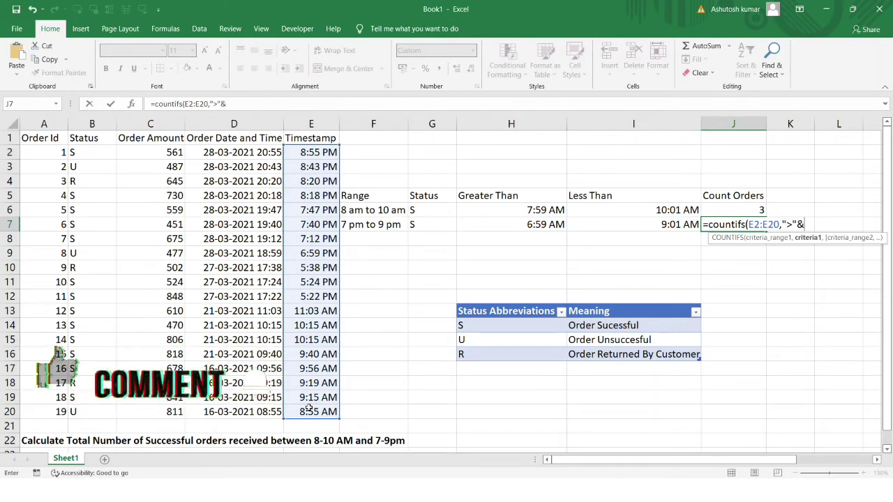
{"action": "left_click", "coordinate": [515, 223]}
{"action": "type", "text": ","}
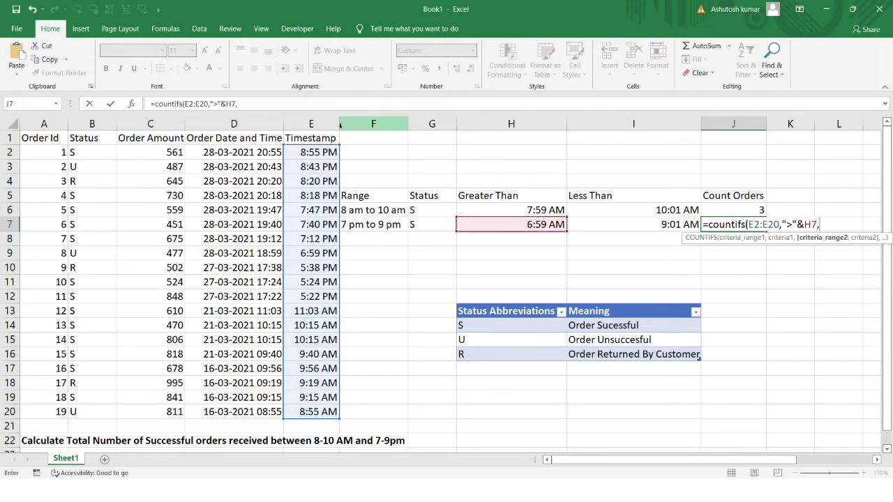
{"action": "left_click_drag", "start_coordinate": [323, 146], "coordinate": [305, 413]}
{"action": "type", "text": ",\"<\"&"}
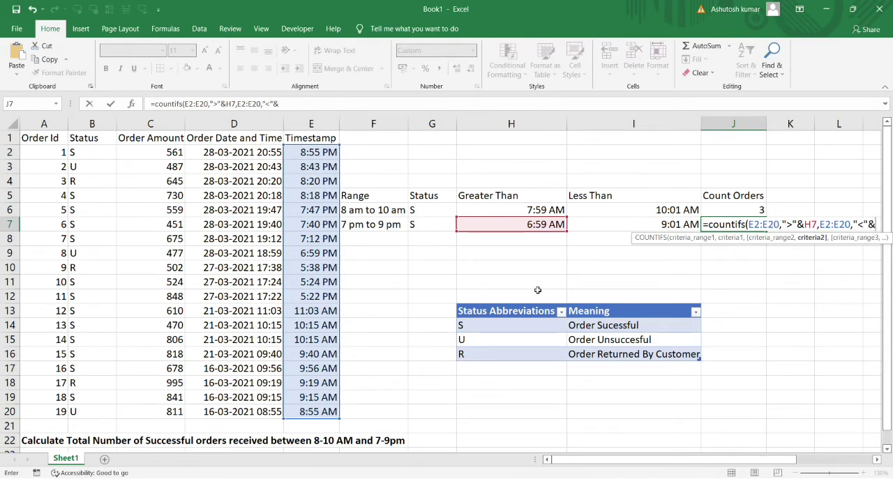
{"action": "left_click", "coordinate": [624, 230]}
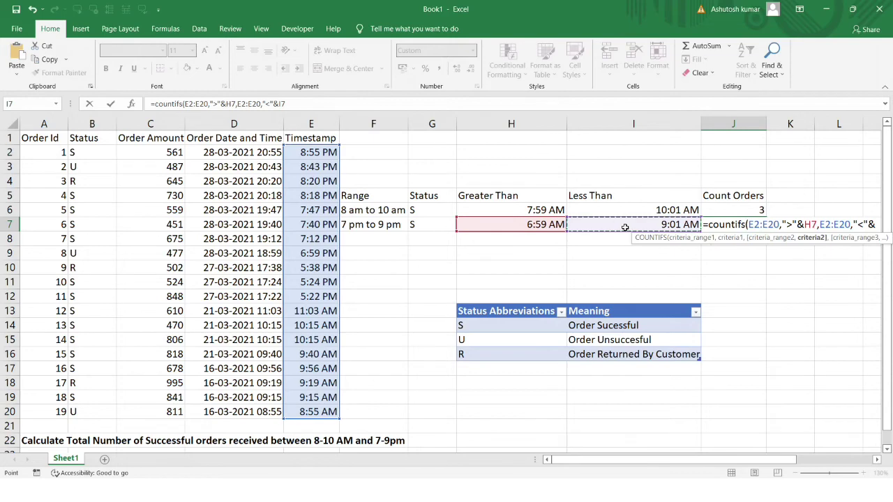
{"action": "type", "text": ","}
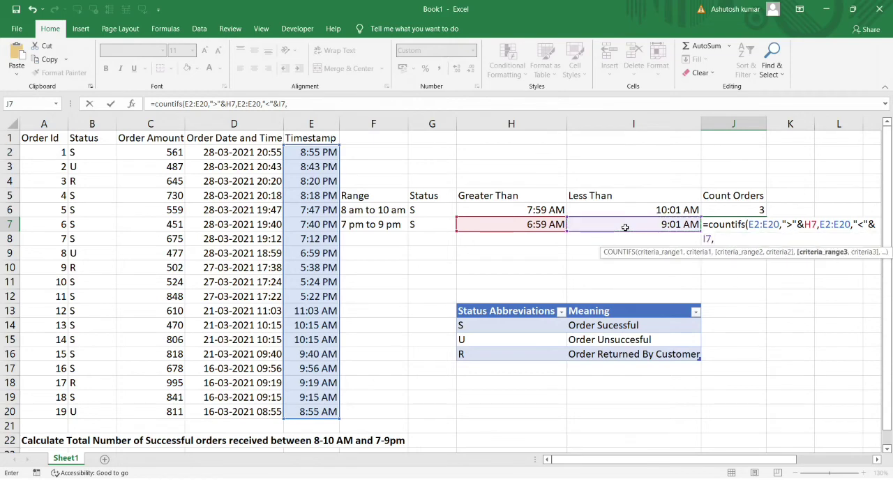
- Add the Status B2:B20 criterion matching G7 and commit; J7 returns 0
{"action": "left_click_drag", "start_coordinate": [90, 152], "coordinate": [88, 395]}
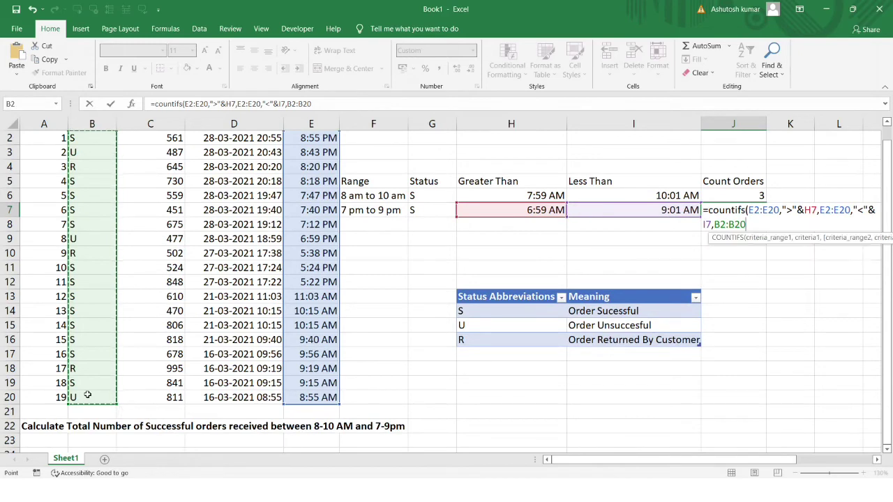
{"action": "type", "text": ","}
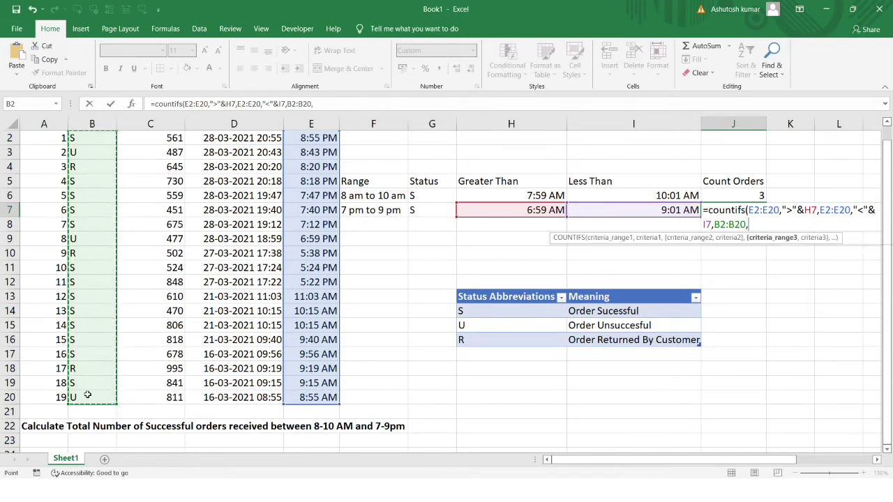
{"action": "left_click", "coordinate": [430, 210]}
{"action": "key", "text": "Return"}
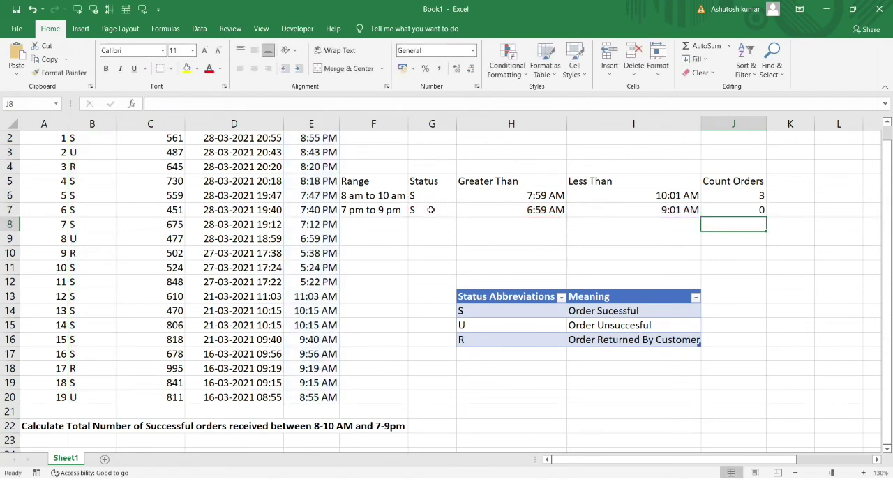
{"action": "scroll", "coordinate": [548, 194], "scroll_direction": "up", "scroll_amount": 1}
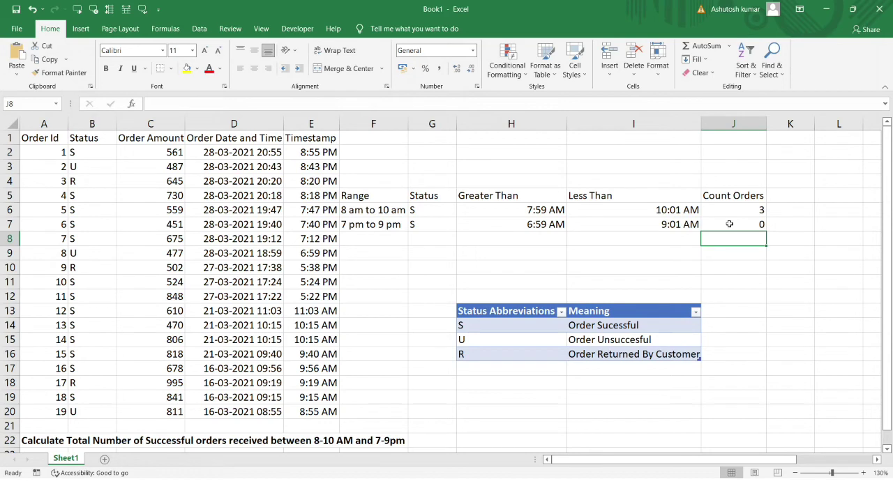
- Change H7's lower bound to =TIME(18,59,0), i.e. 6:59 PM
{"action": "left_click", "coordinate": [548, 224]}
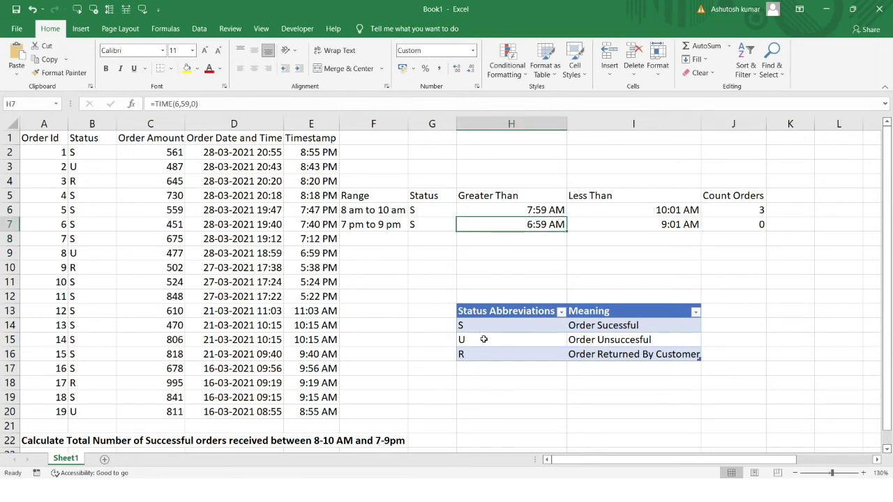
{"action": "left_click_drag", "start_coordinate": [534, 224], "coordinate": [562, 224]}
{"action": "left_click", "coordinate": [176, 103]}
{"action": "left_click", "coordinate": [537, 223]}
{"action": "left_click", "coordinate": [178, 104]}
{"action": "type", "text": "18"}
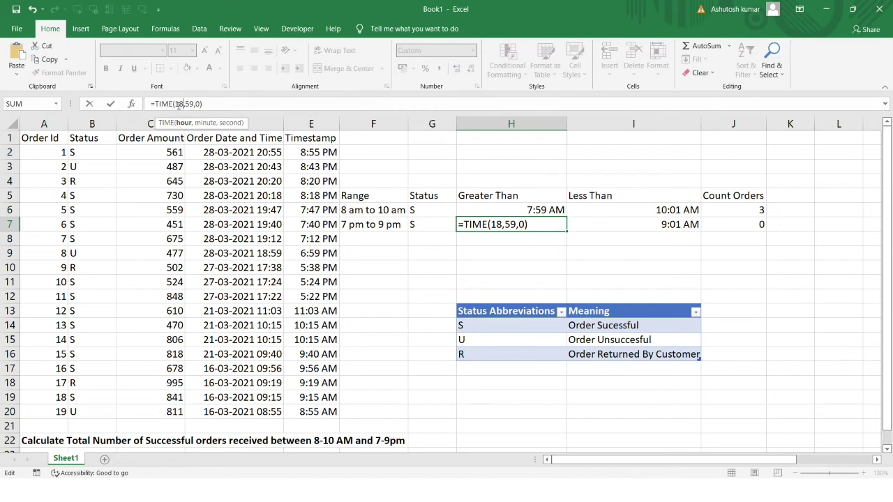
{"action": "key", "text": "Return"}
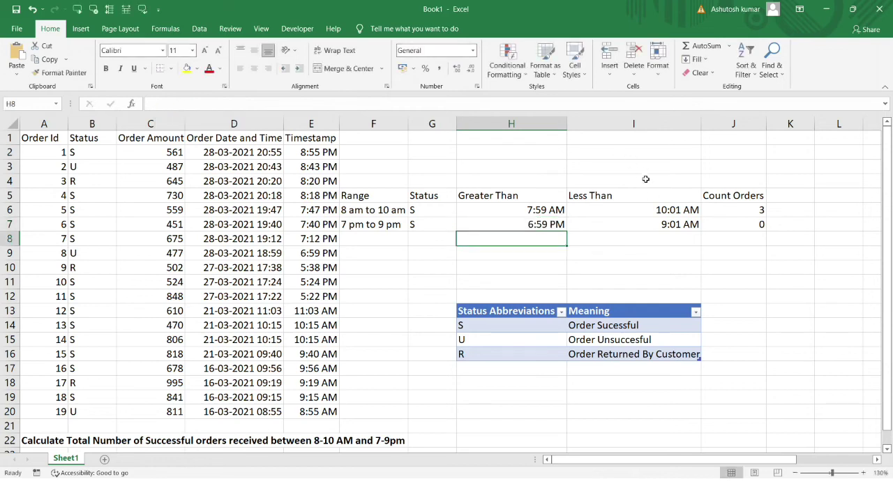
- Change I7's upper bound to =TIME(21,1,0), 9:01 PM, so J7 counts 5
{"action": "left_click", "coordinate": [660, 223]}
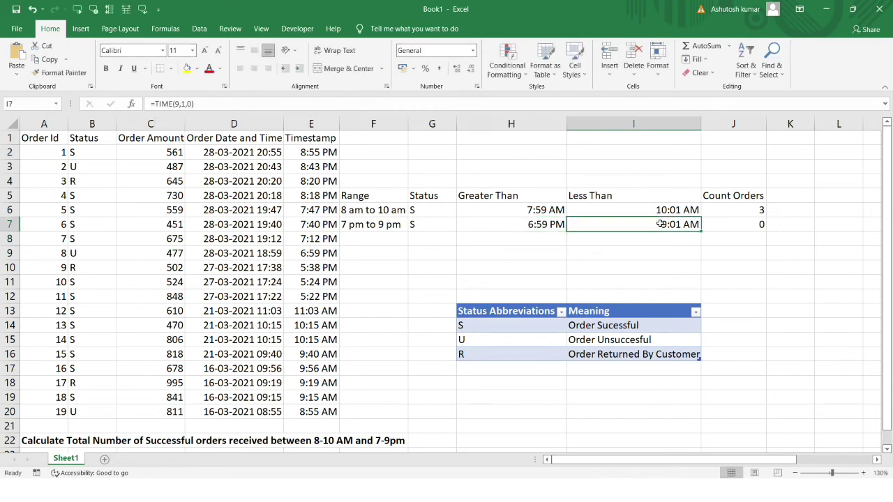
{"action": "left_click", "coordinate": [178, 103]}
{"action": "key", "text": "BackSpace"}
{"action": "type", "text": "21"}
{"action": "key", "text": "Return"}
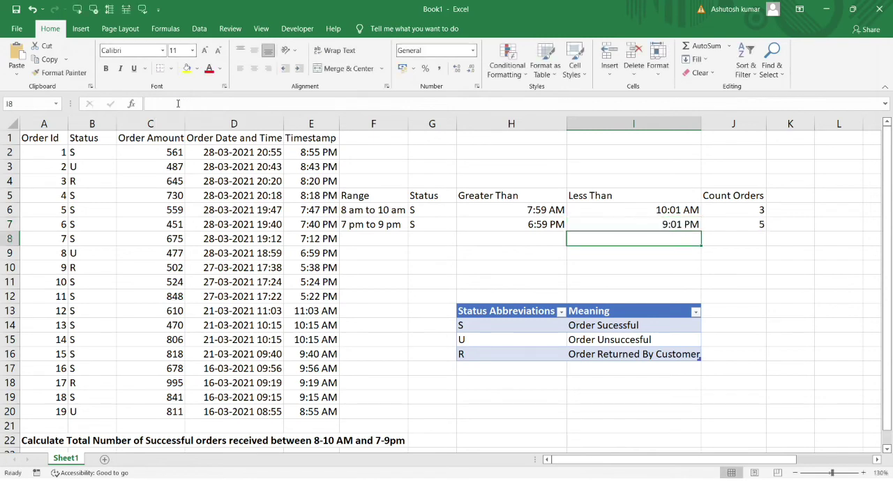
{"action": "left_click", "coordinate": [761, 228]}
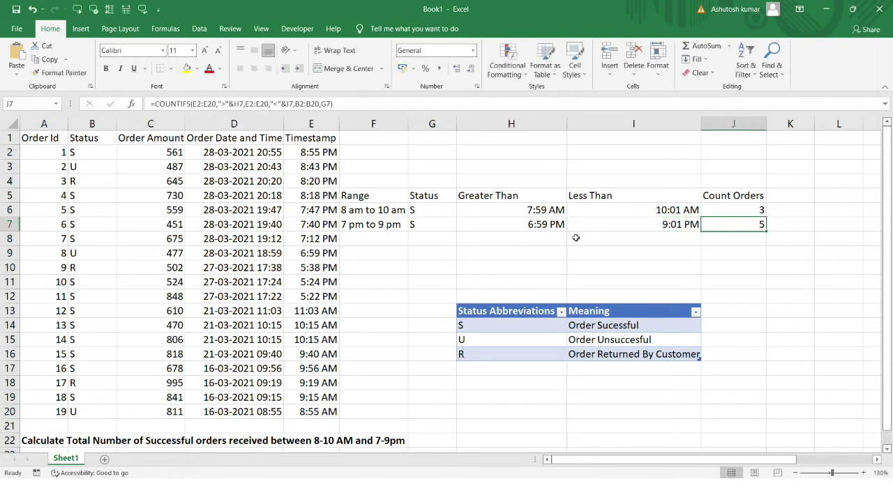
{"action": "left_click_drag", "start_coordinate": [521, 224], "coordinate": [617, 224]}
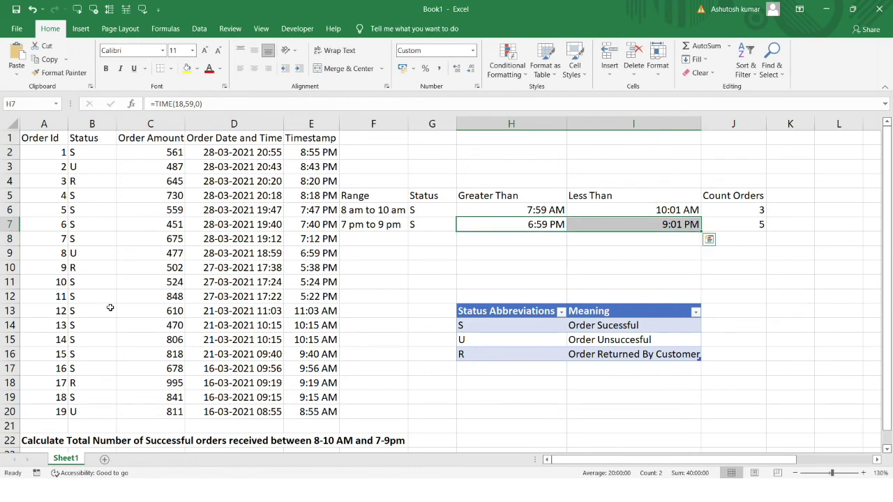
{"action": "left_click", "coordinate": [759, 210]}
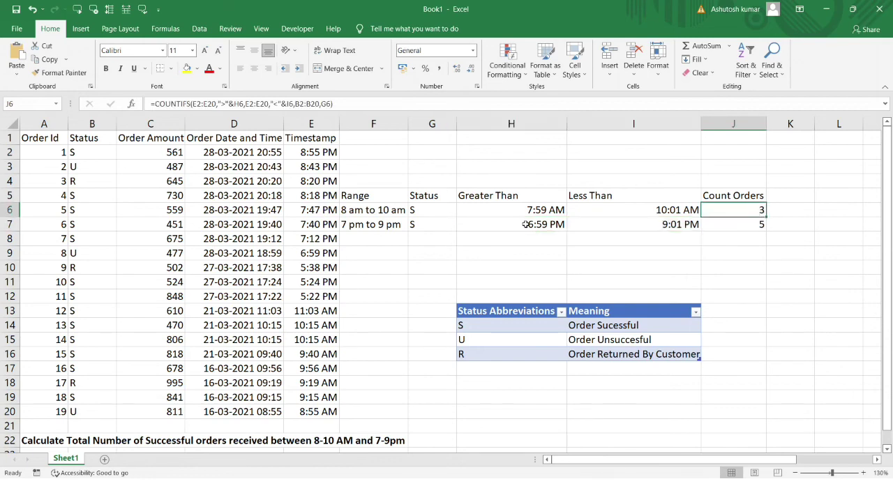
{"action": "left_click_drag", "start_coordinate": [712, 210], "coordinate": [714, 224]}
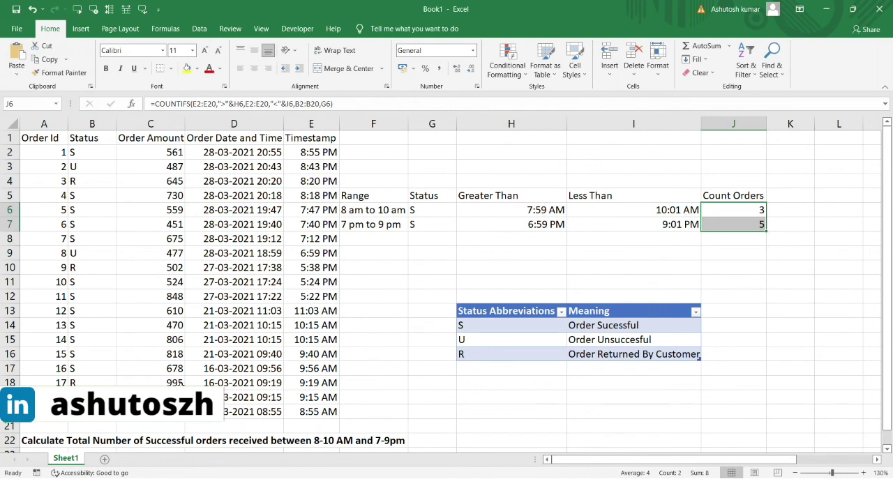